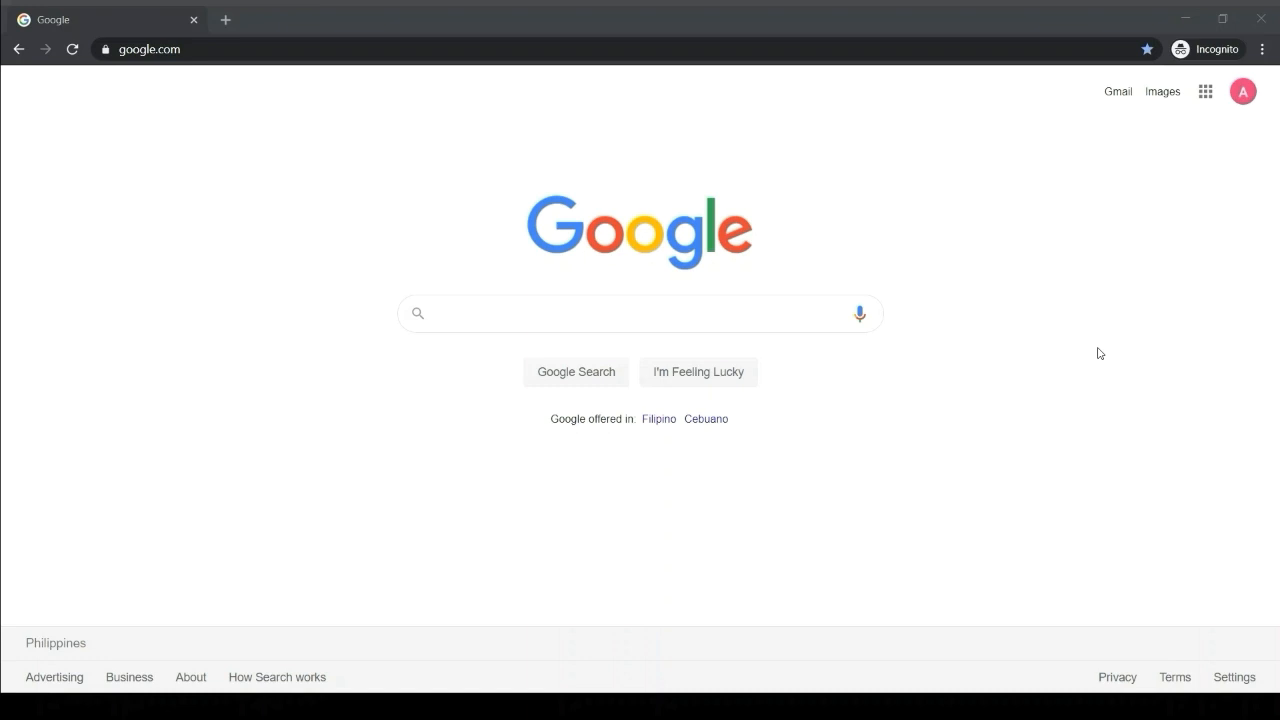
- Search Google for 'google meet' and go to the Google Meet result
left_click(737, 320)
type("goog")
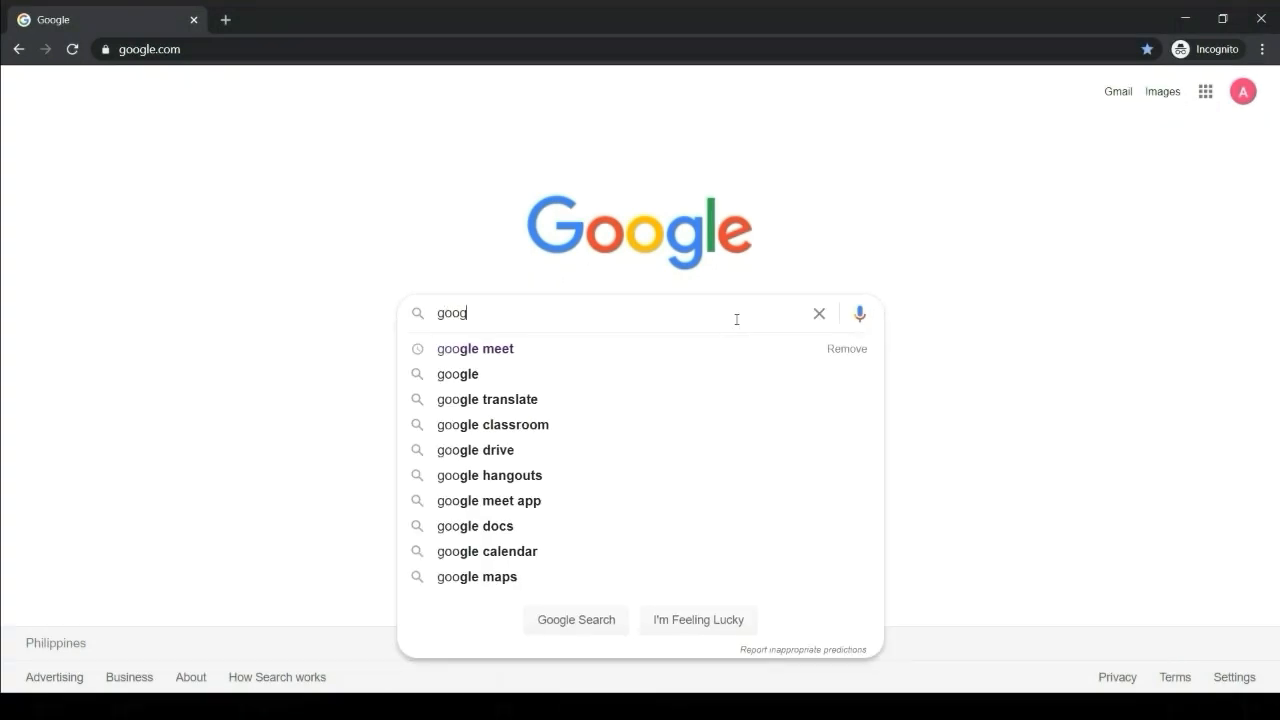
type("le meet")
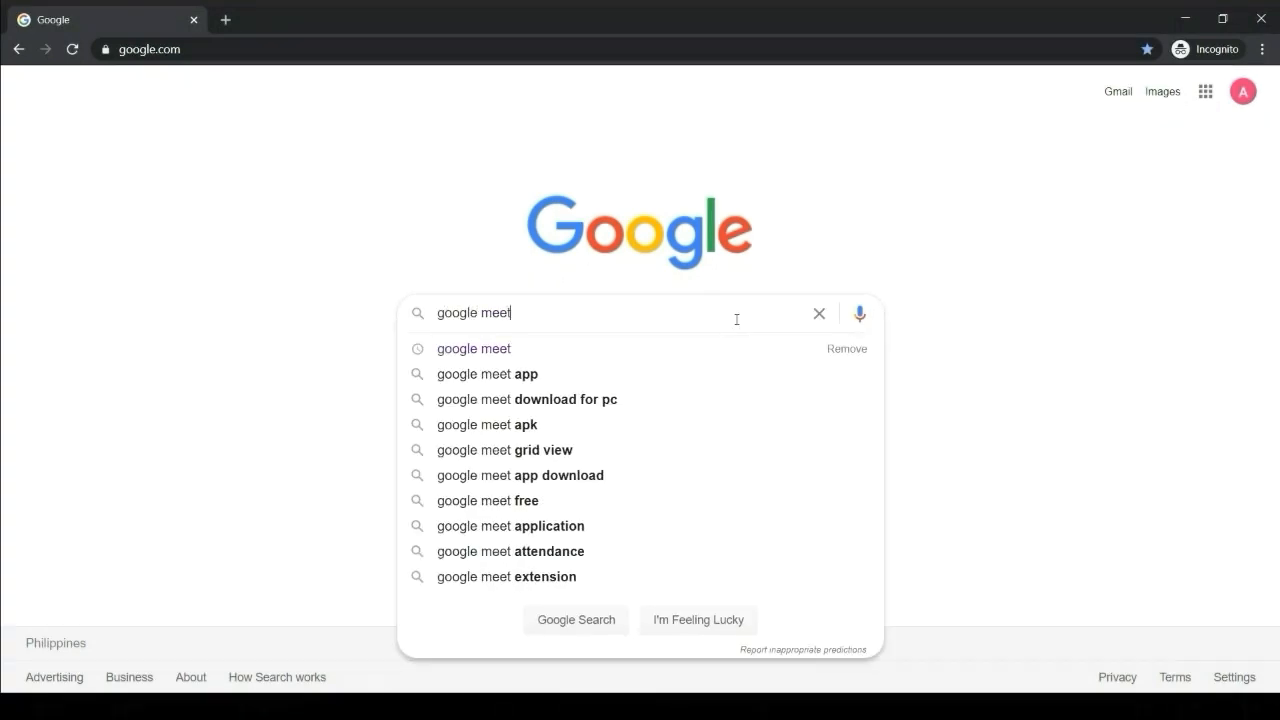
key("Return")
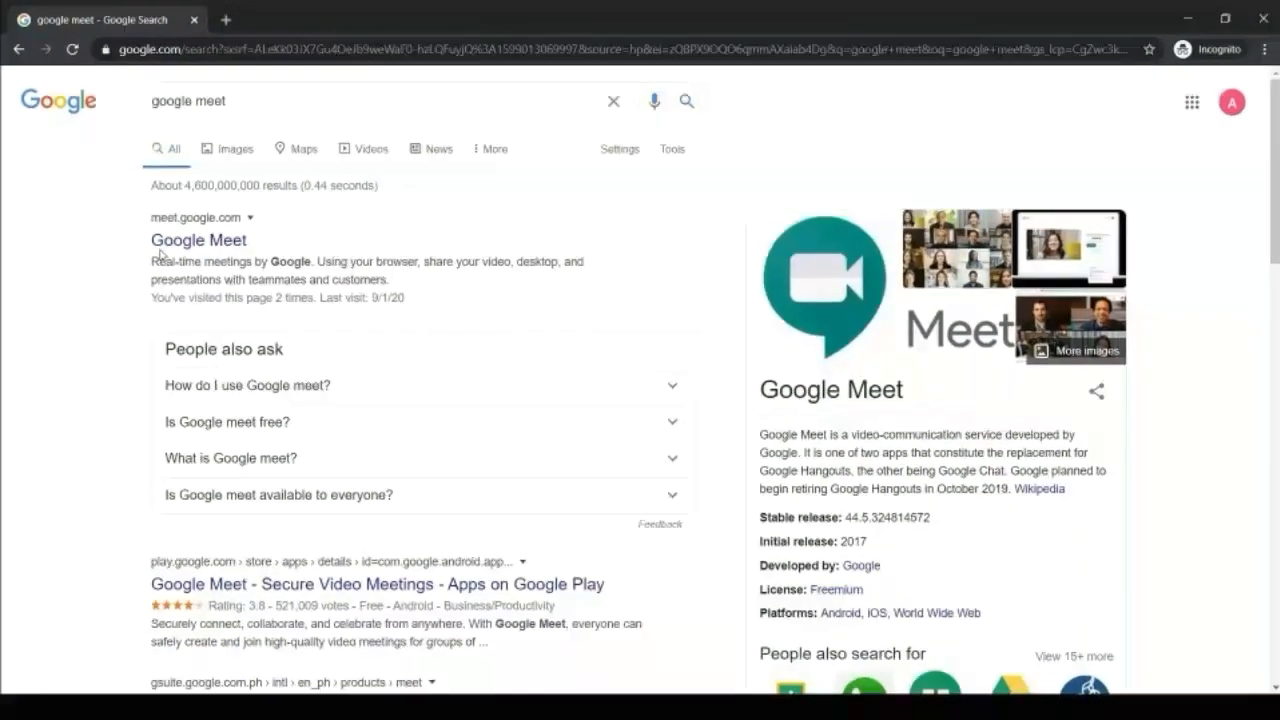
left_click(189, 241)
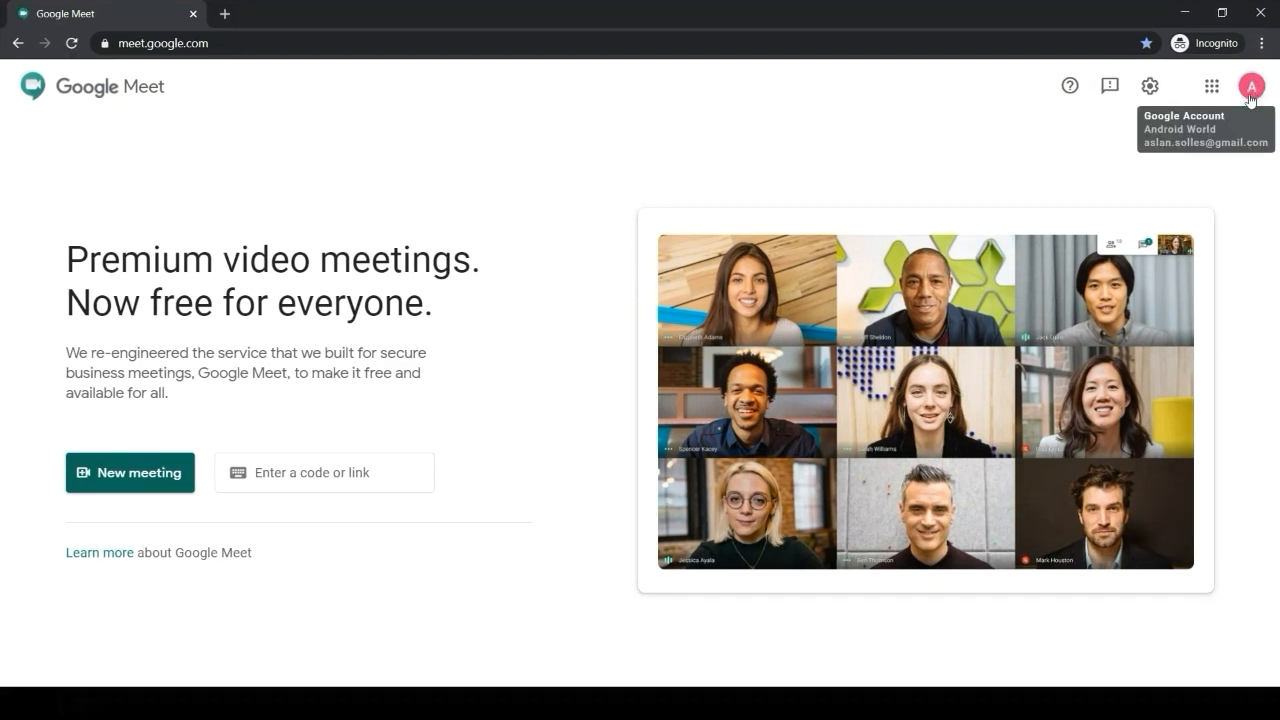
- From the avatar menu, manage the Google Account and view the Personal info section
left_click(1251, 88)
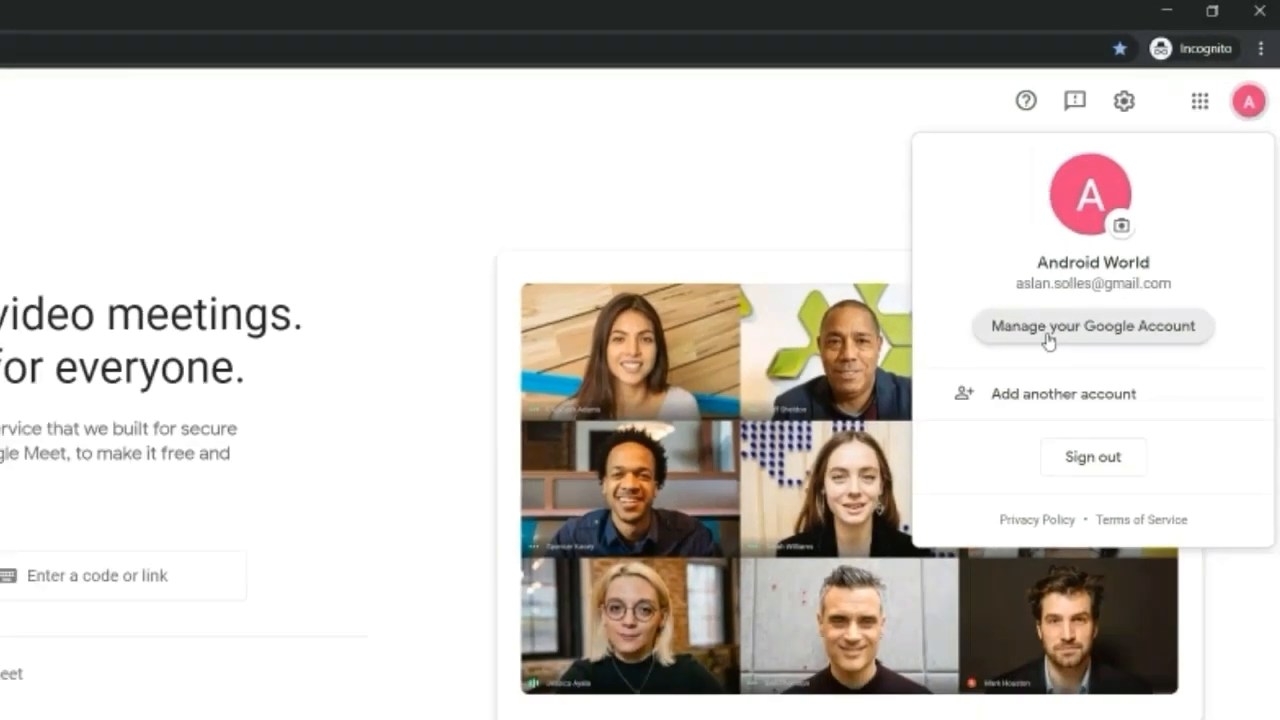
left_click(1048, 338)
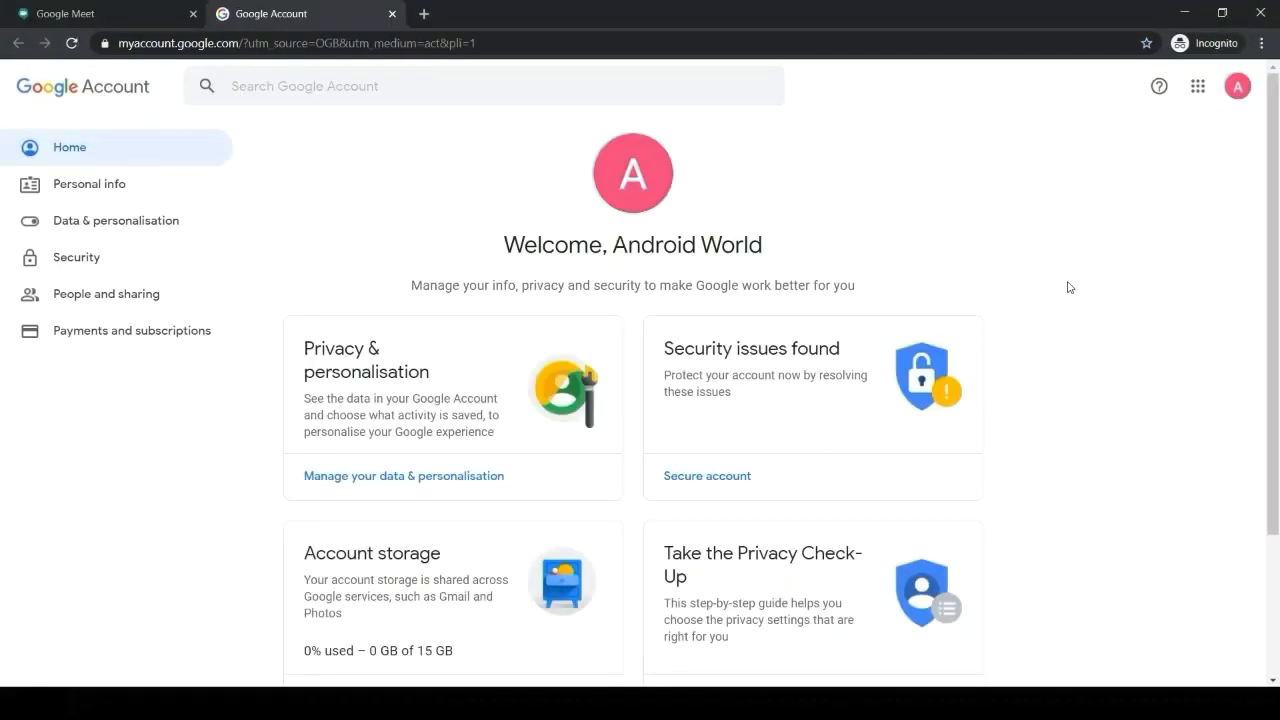
left_click(166, 193)
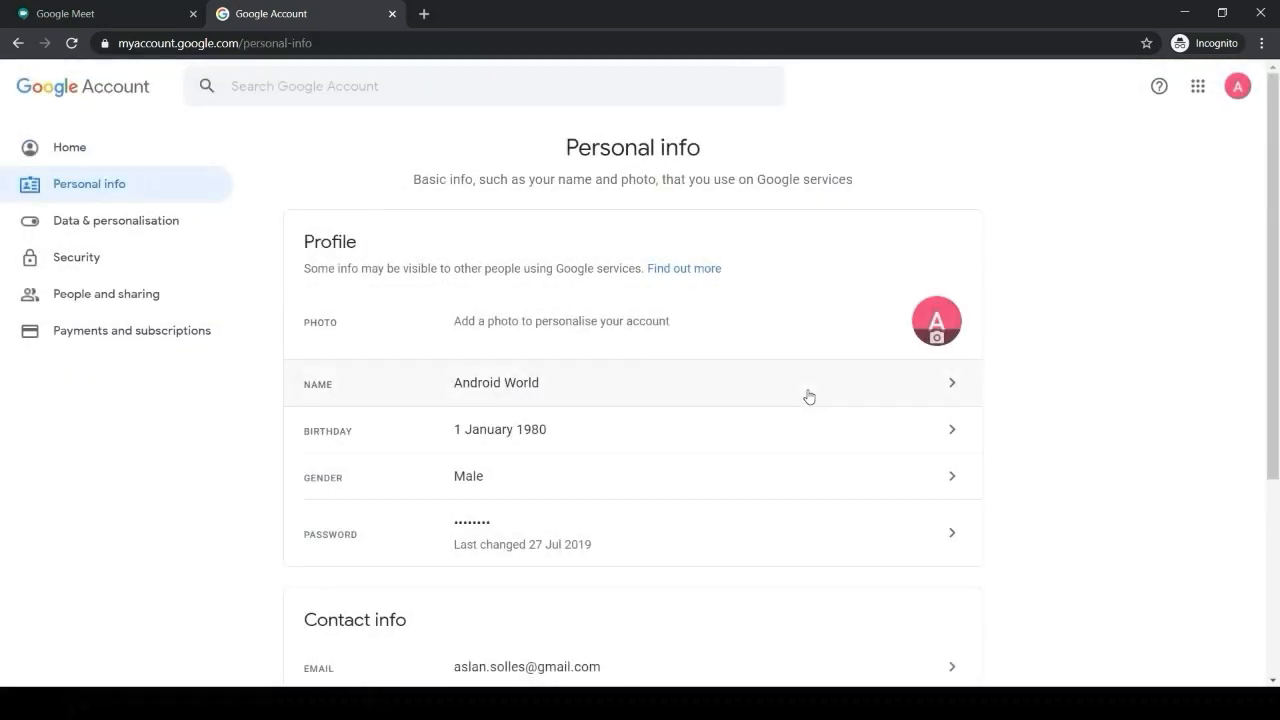
left_click(810, 390)
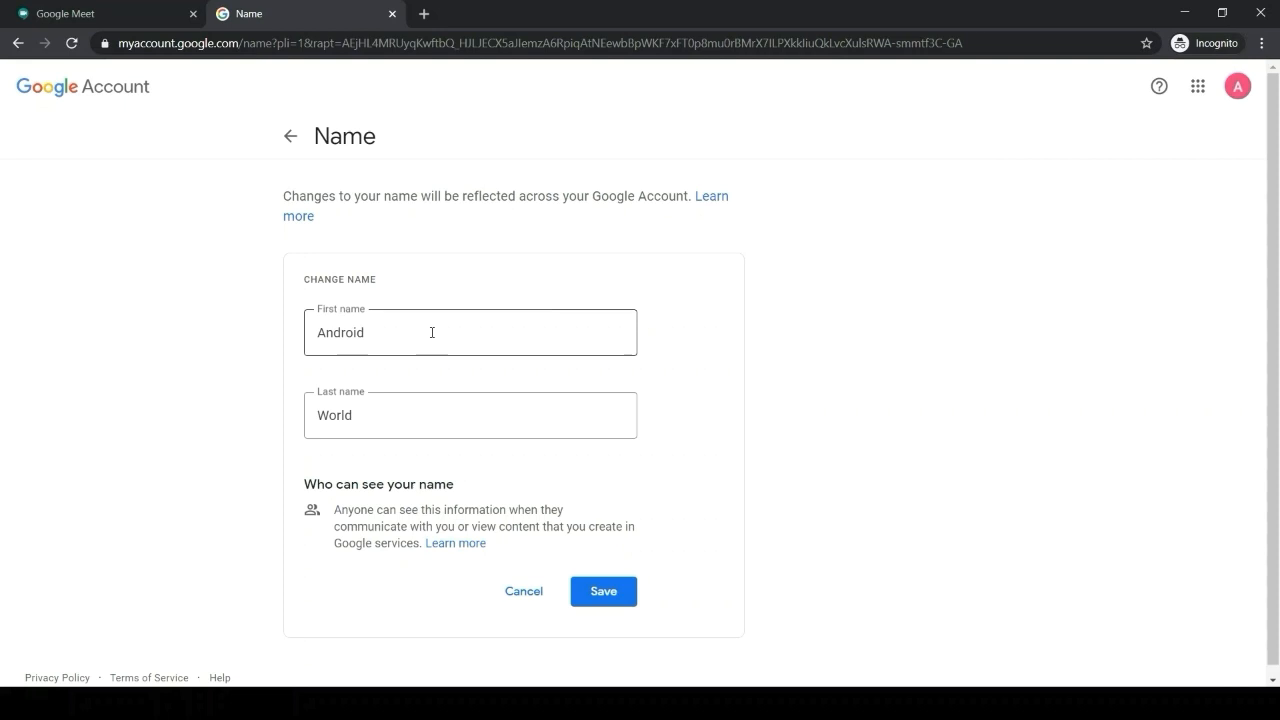
double_click(432, 332)
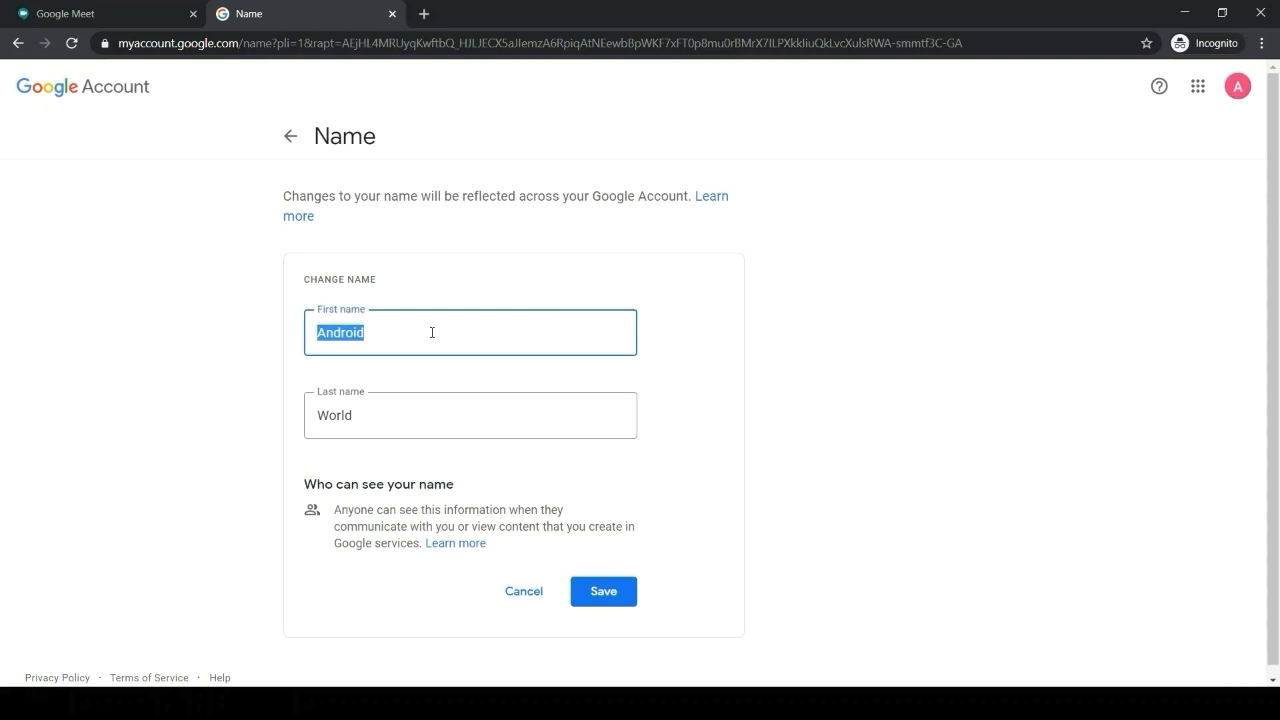
type("First")
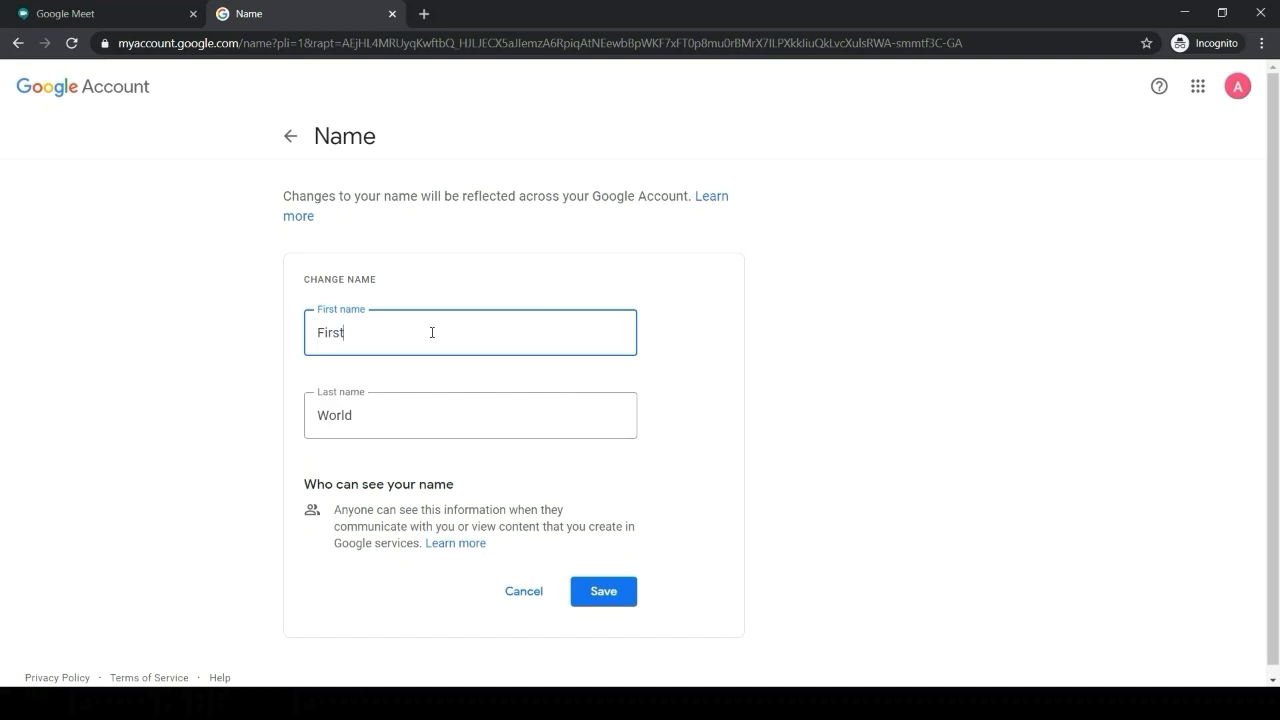
type("name ")
type("here")
double_click(381, 417)
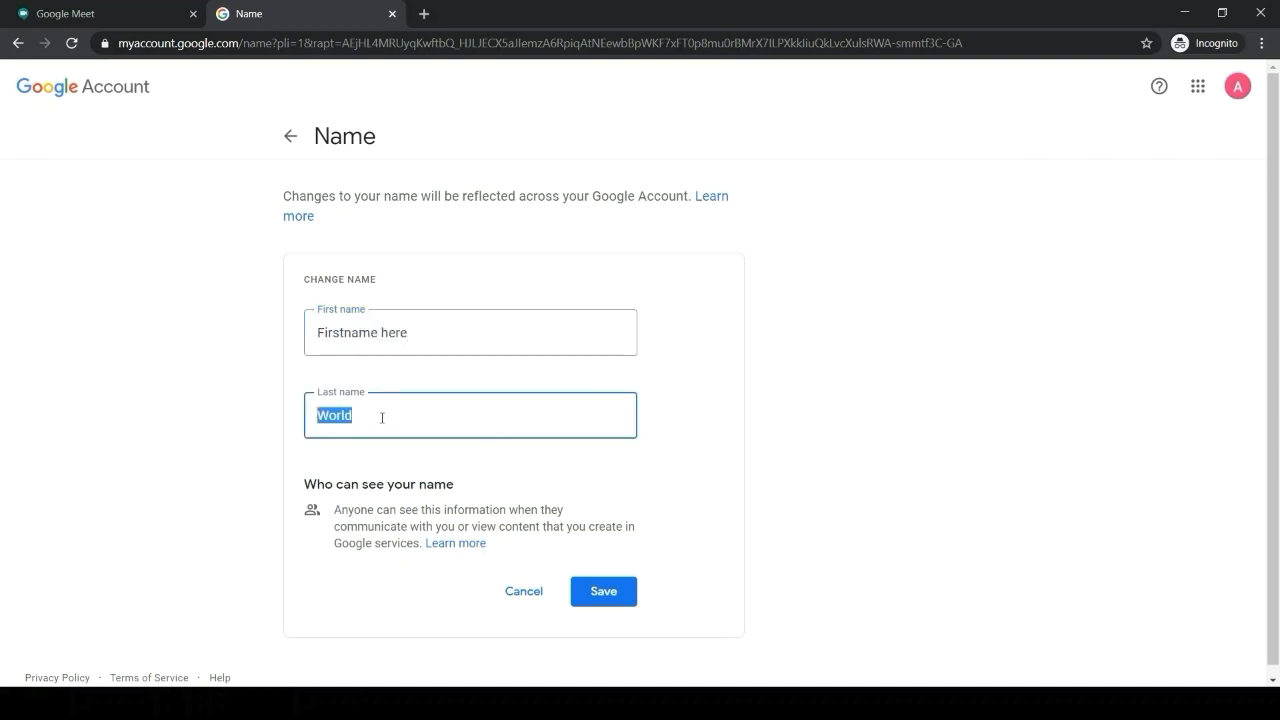
type("Lastname")
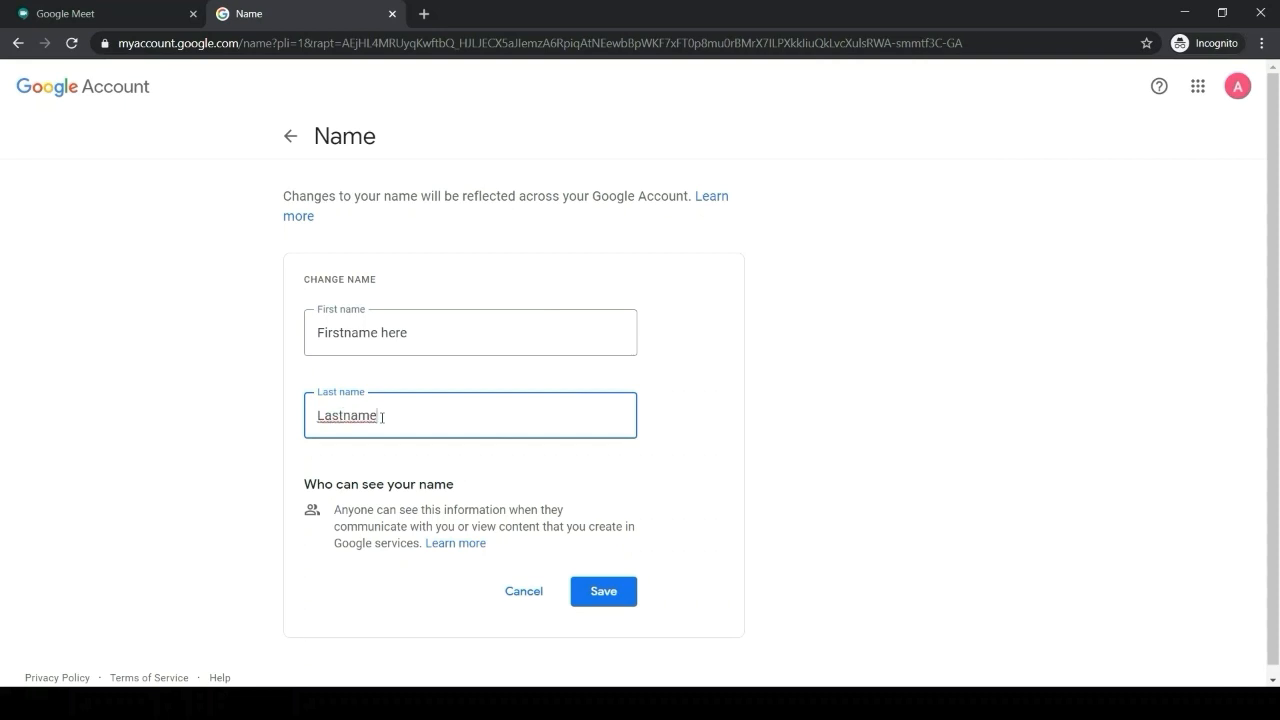
type(" here")
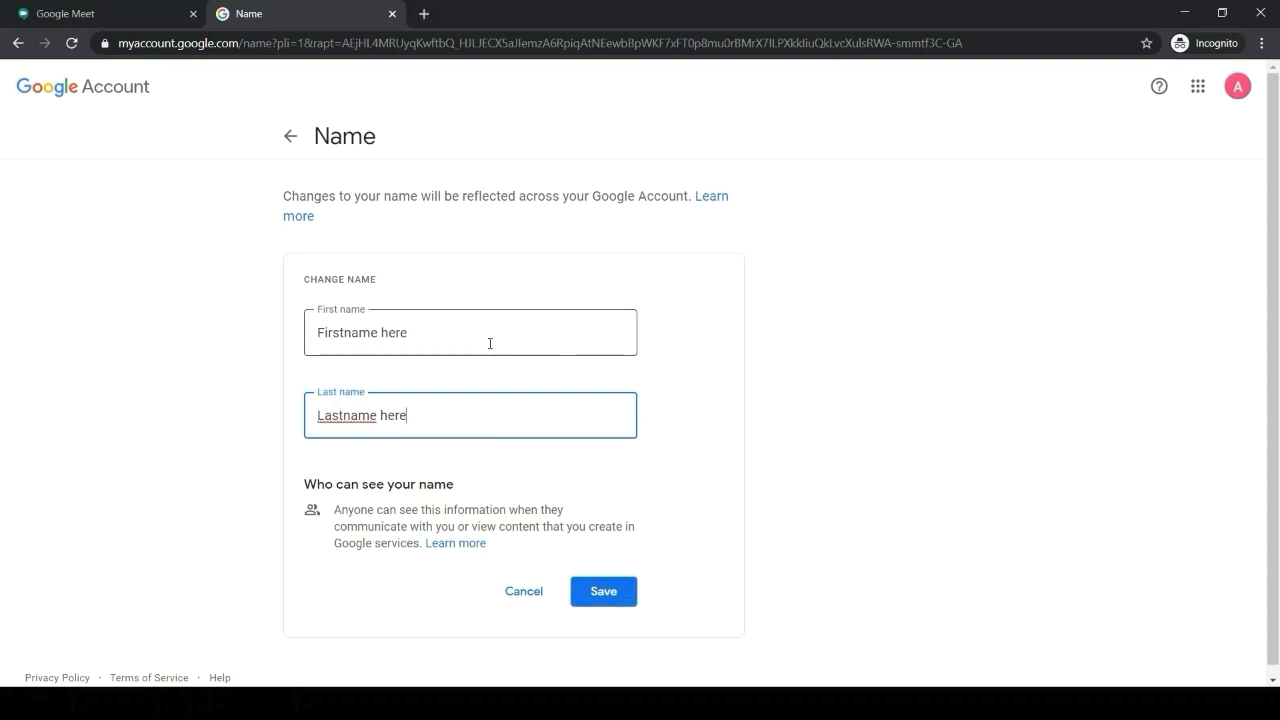
left_click_drag(482, 332, 307, 308)
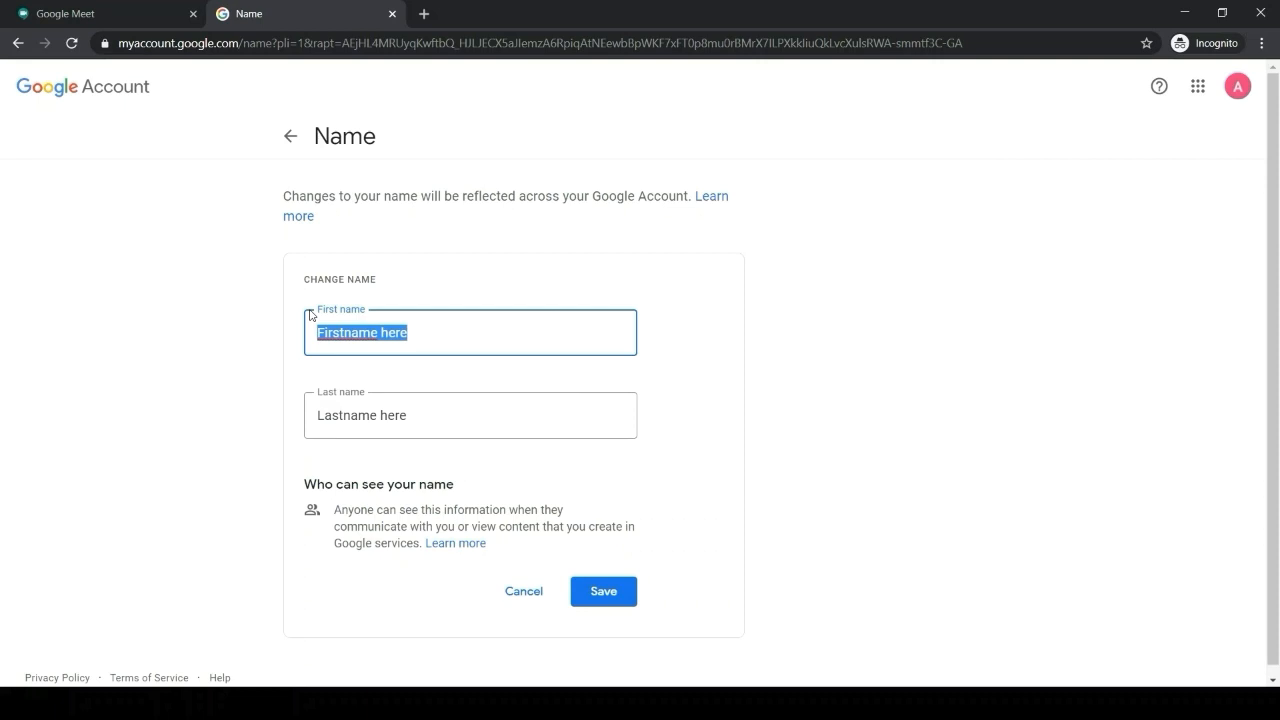
type("Aslan")
key("Tab")
type("So")
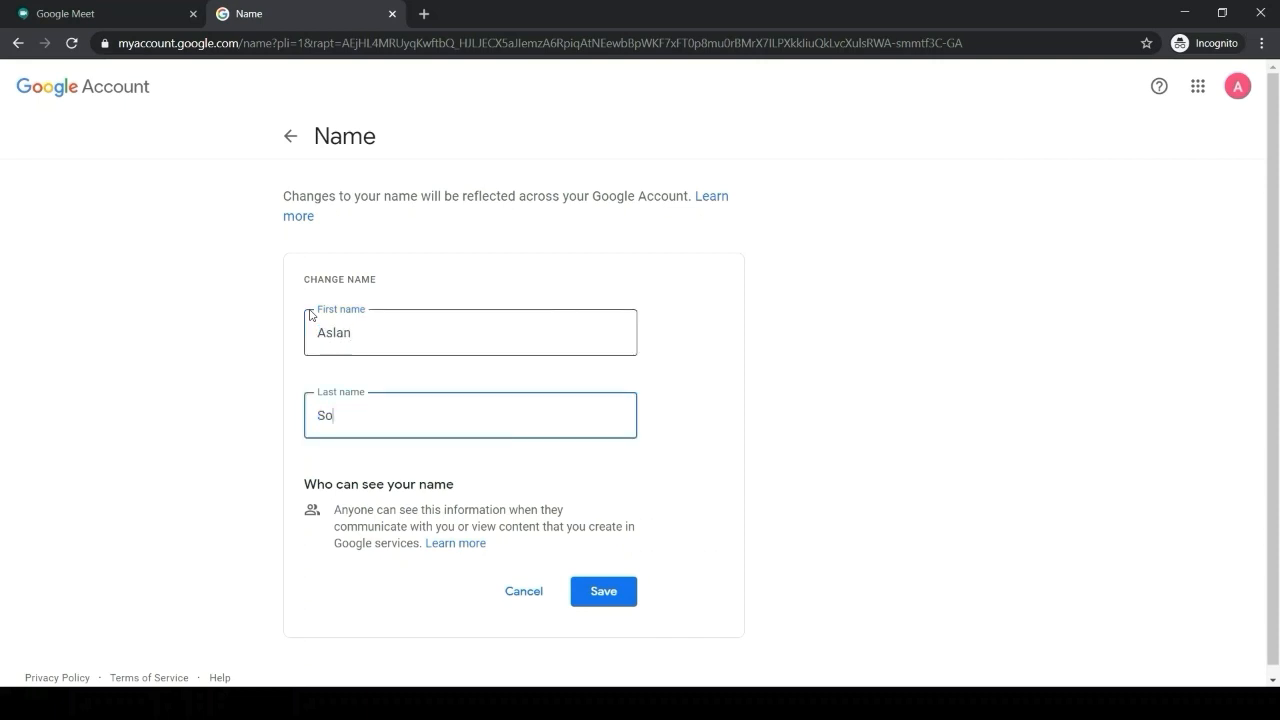
type("lles")
left_click(612, 592)
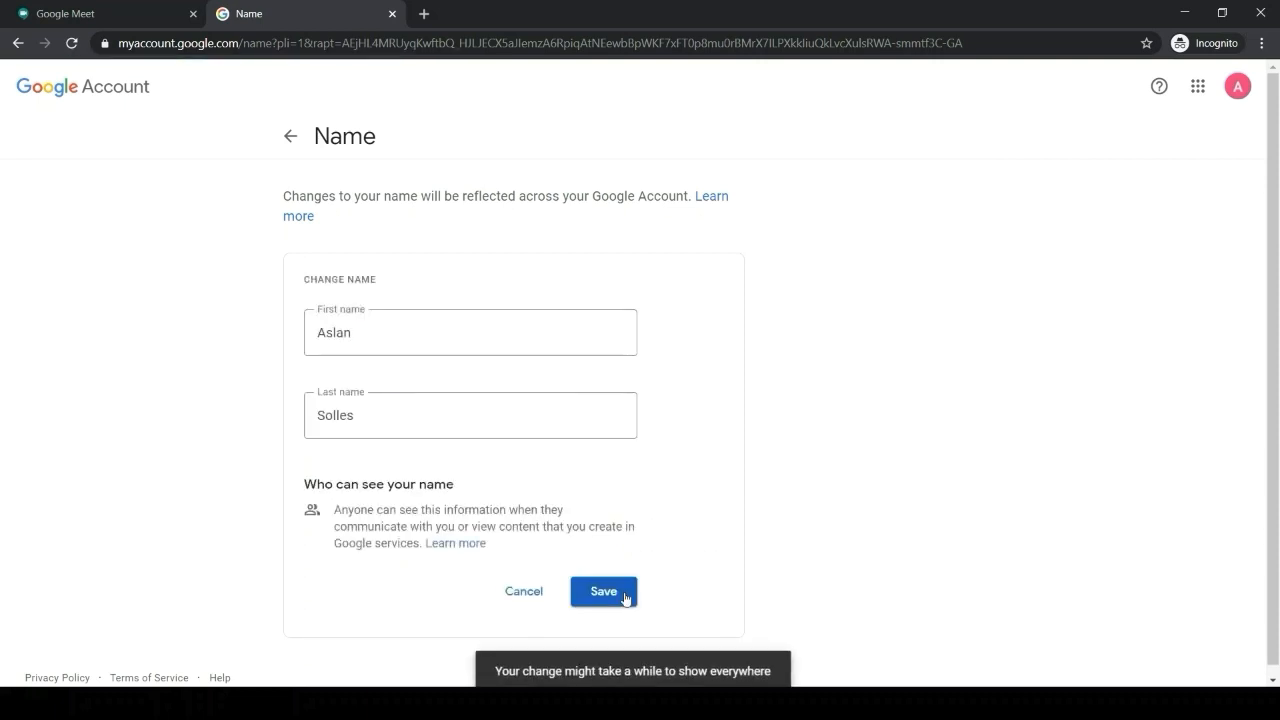
left_click(291, 136)
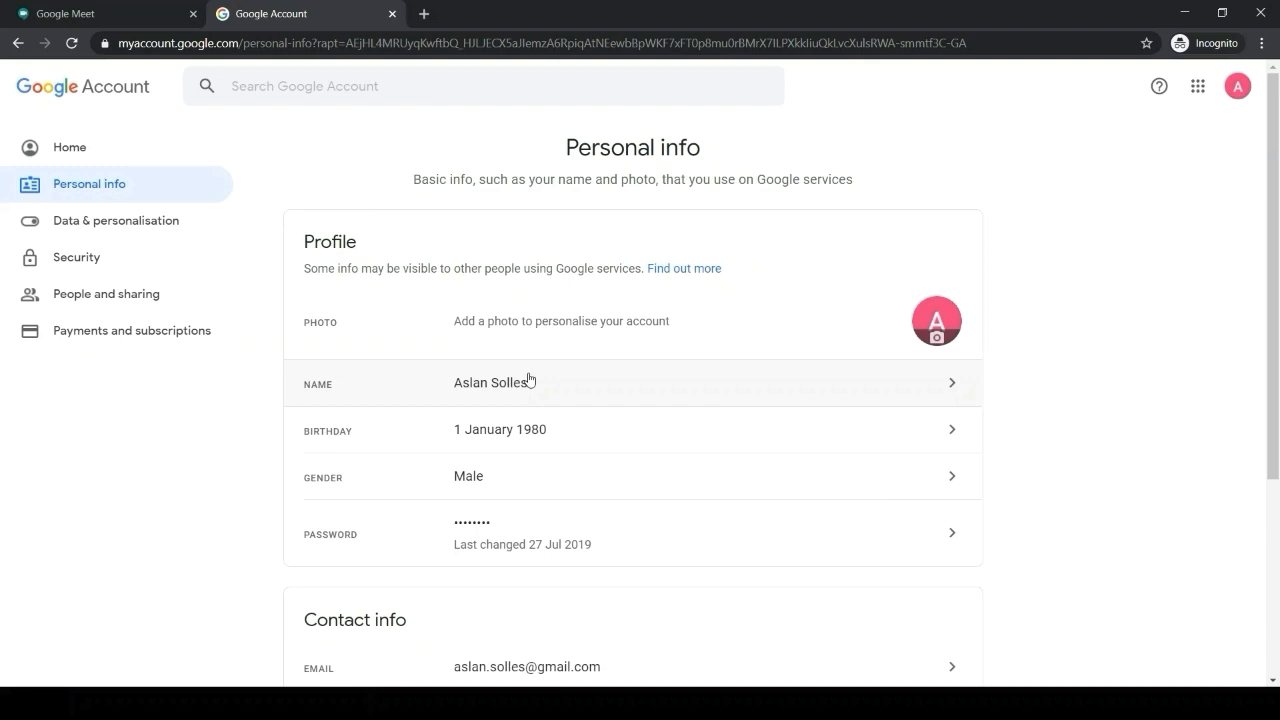
- Close the Google Account tab, search 'google meet' again and go to the Google Meet result
left_click(393, 17)
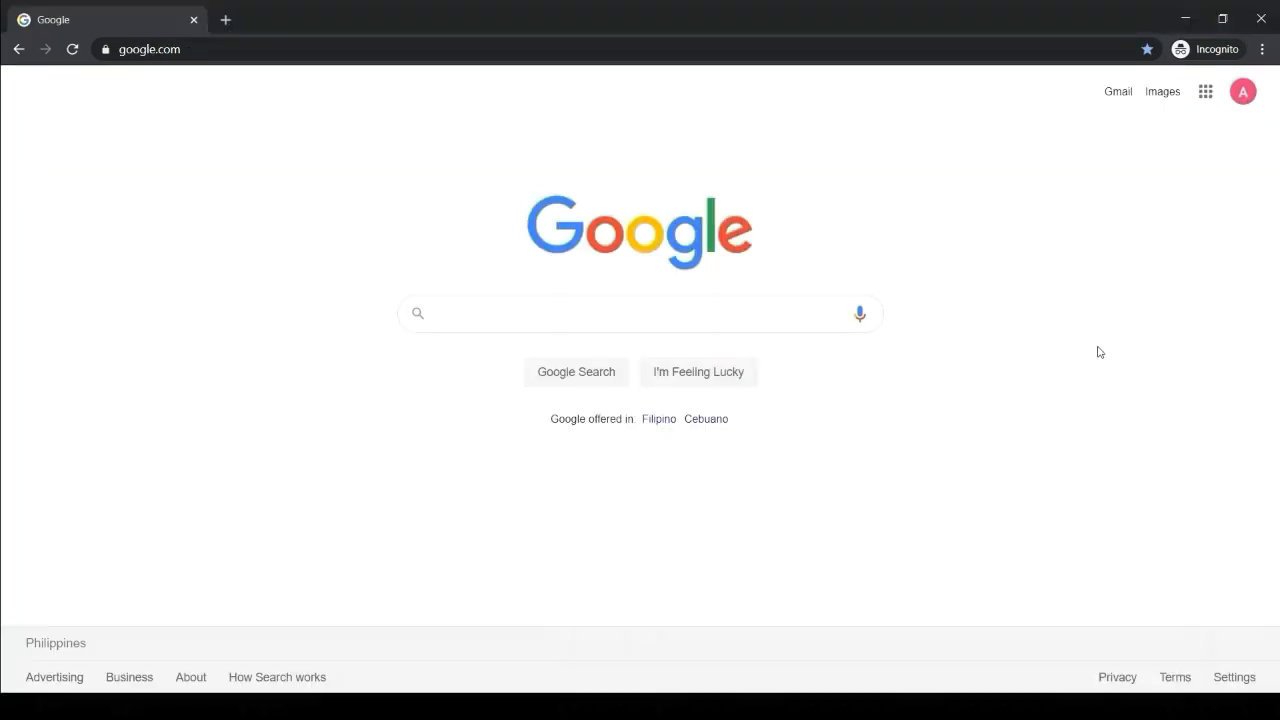
left_click(737, 319)
type("google ")
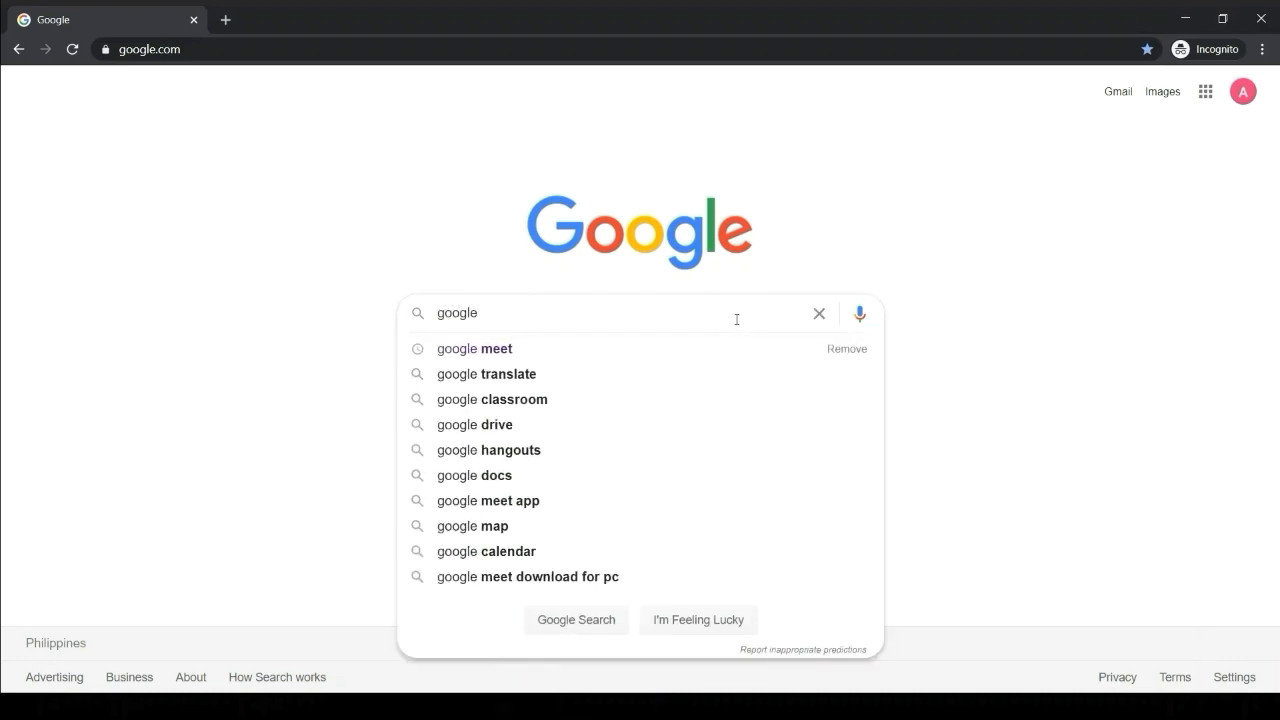
type("meet")
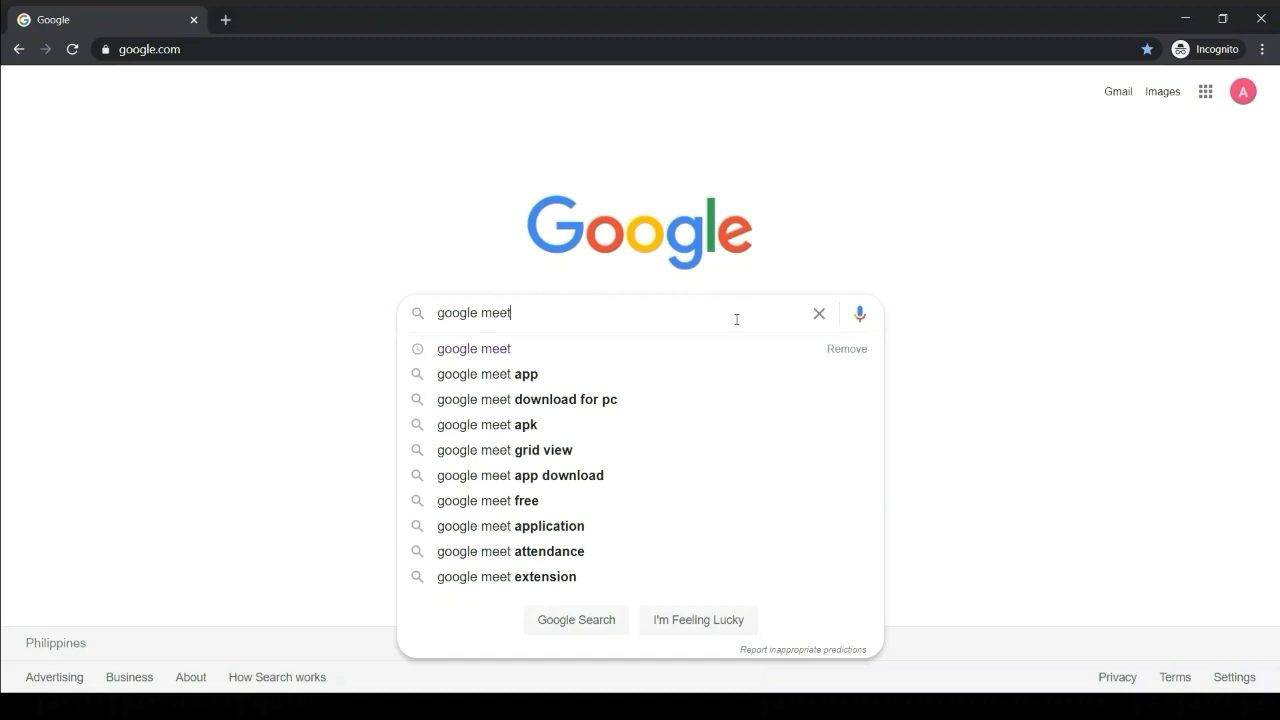
key("Return")
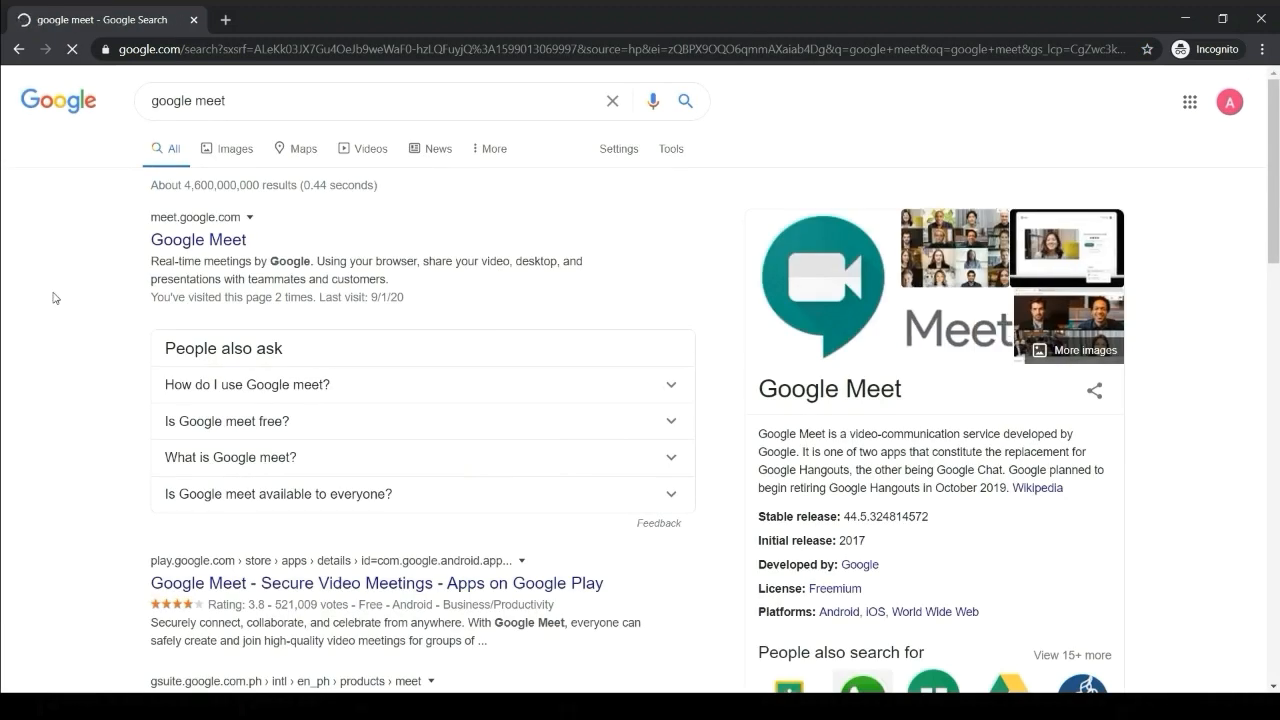
left_click(189, 243)
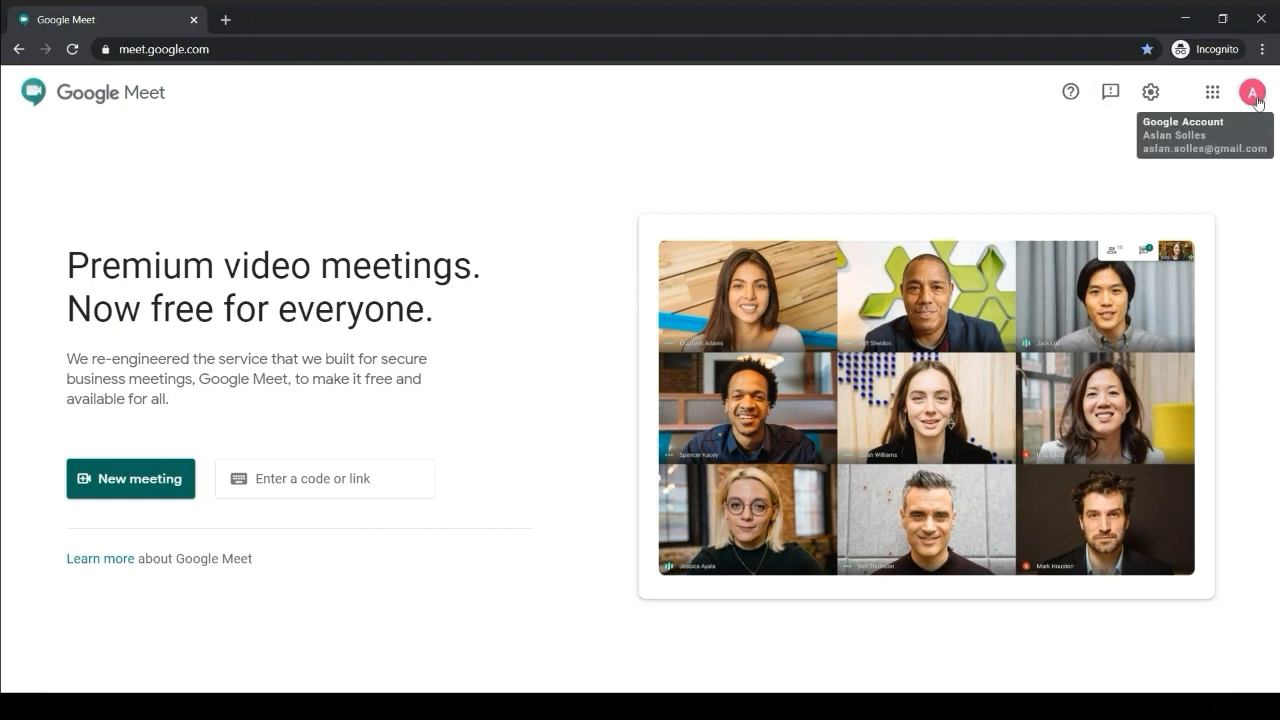
- Check which Google account is signed in on Google Meet via the avatar
left_click(1253, 93)
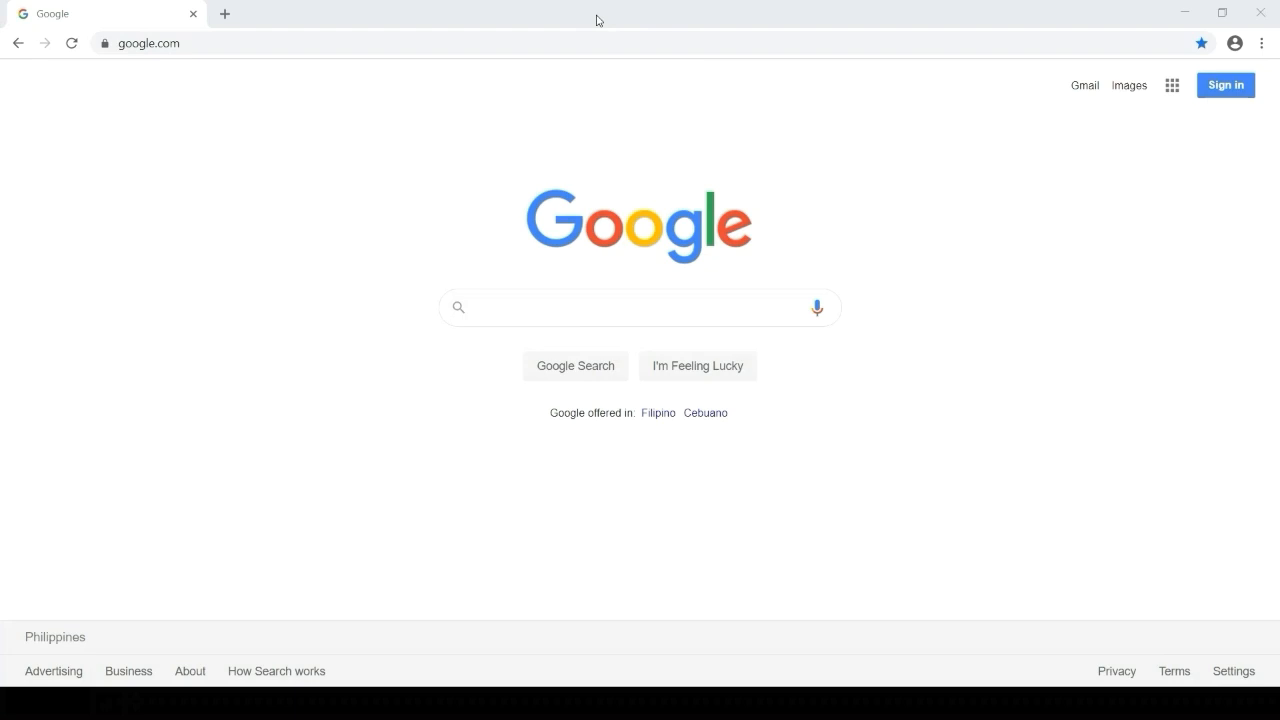
- Search Google for 'nod extension' and go to the Nod Reactions Chrome Web Store page
left_click(665, 308)
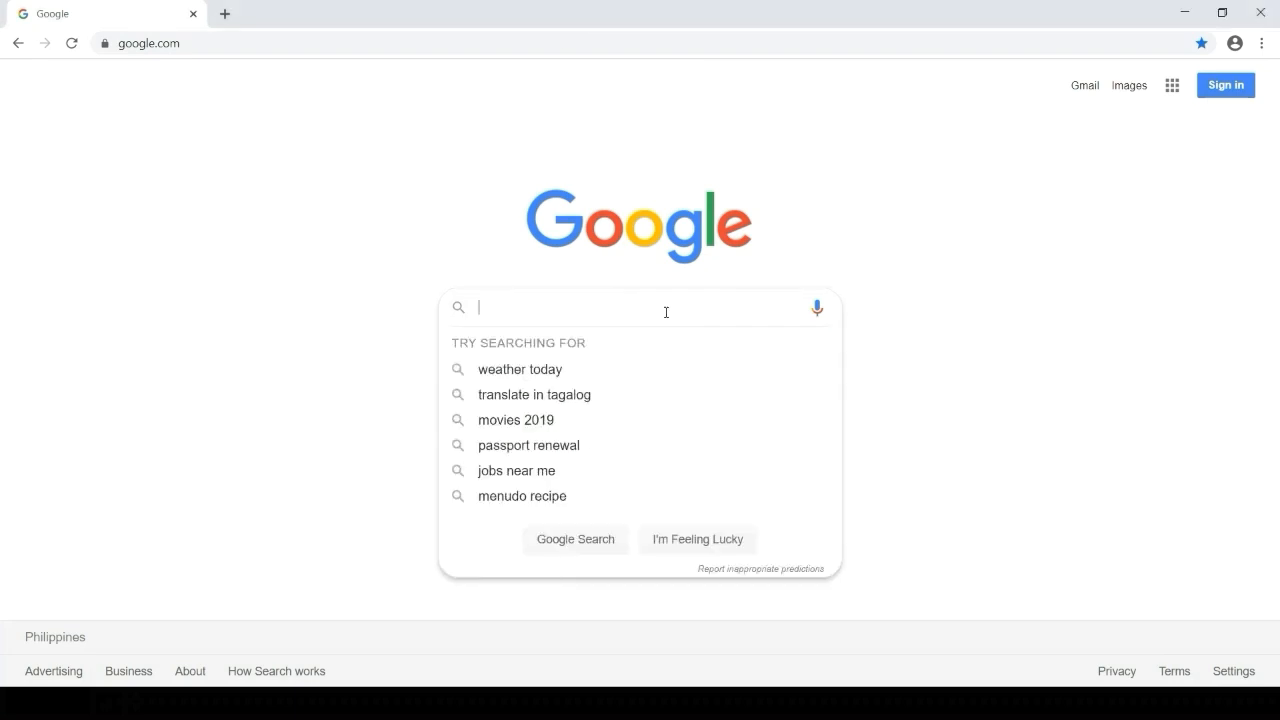
type("nod")
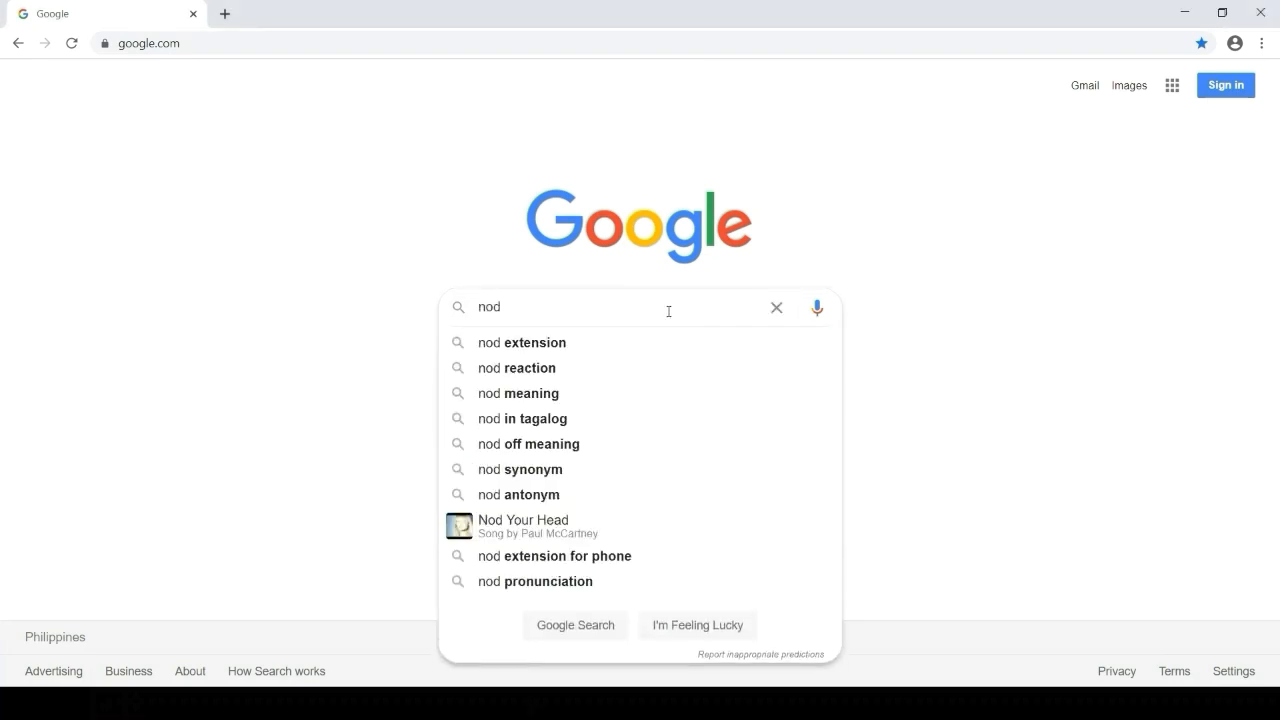
left_click(620, 348)
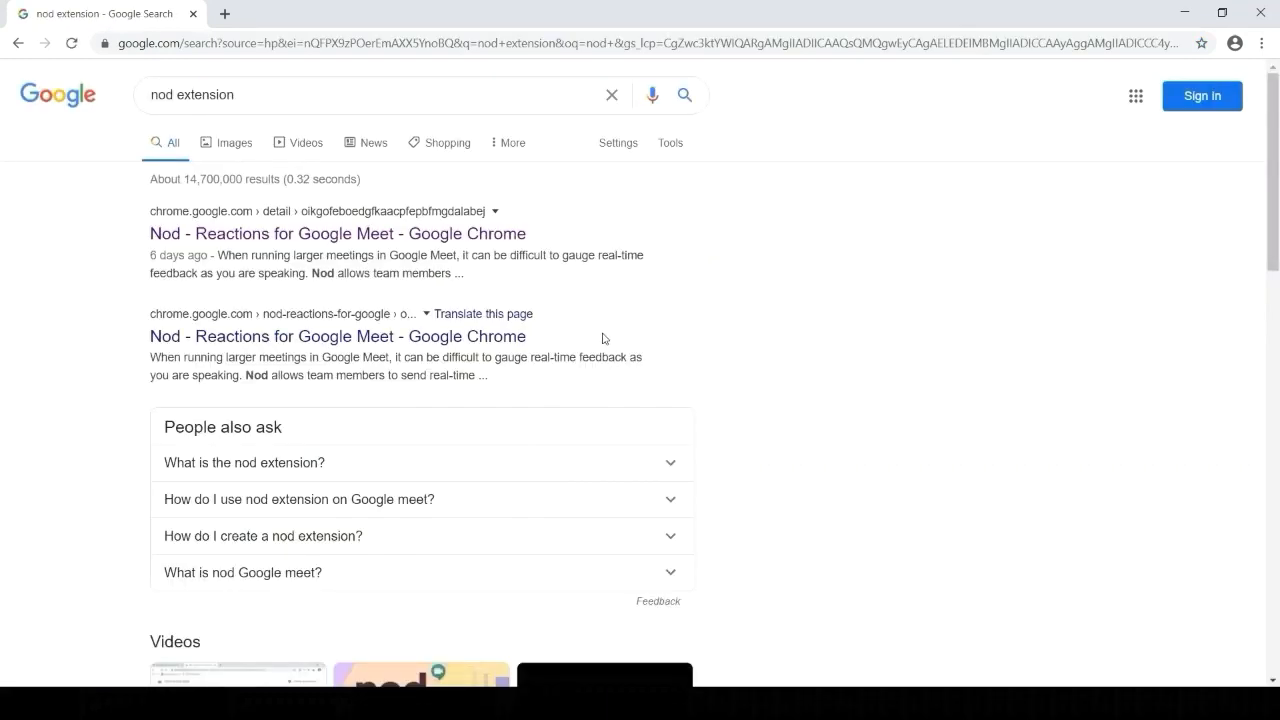
left_click(378, 243)
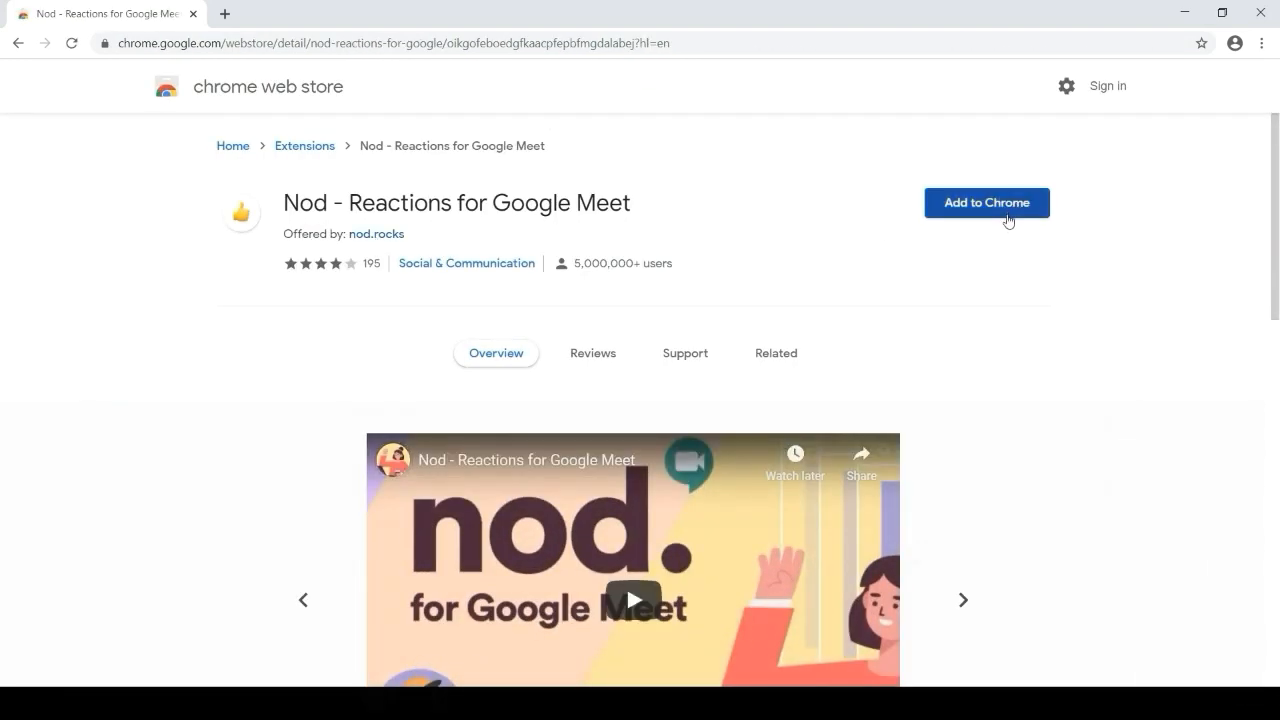
- Add the Nod - Reactions for Google Meet extension to Chrome
left_click(1009, 218)
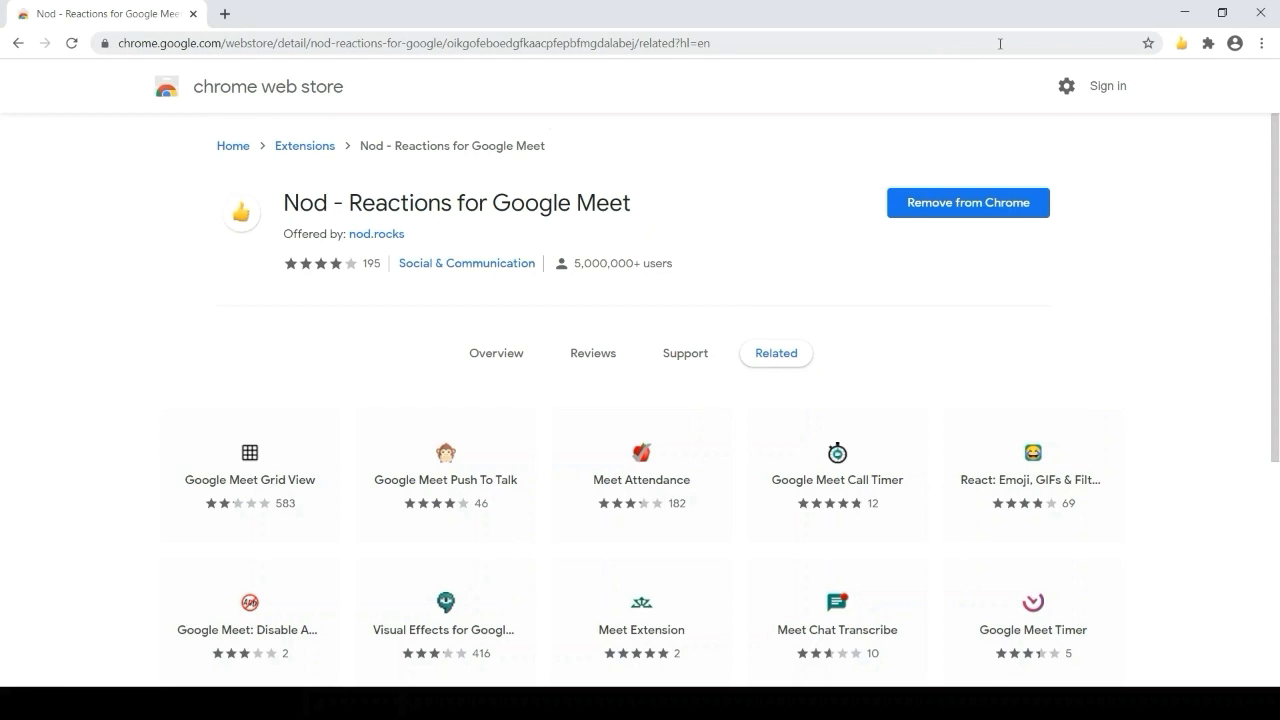
- Go to google.com, search 'google meet', reach the Meet site and sign in
left_click(1066, 42)
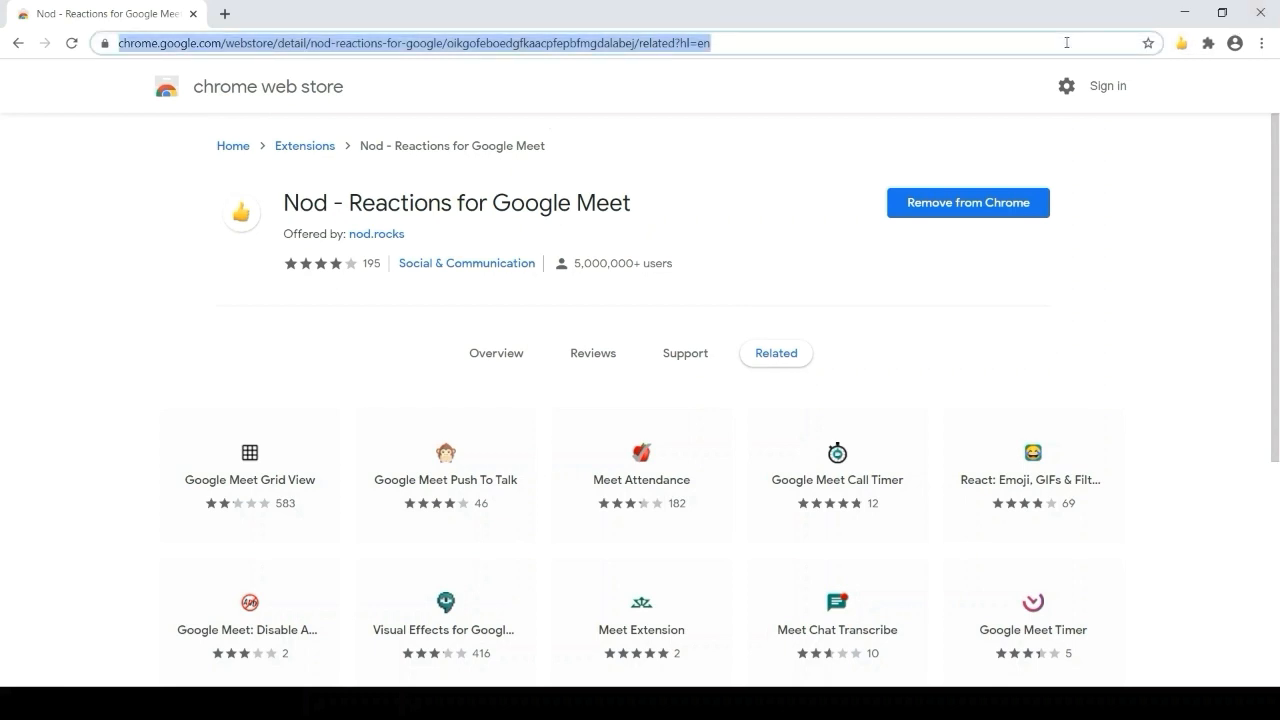
type("goo")
key("Return")
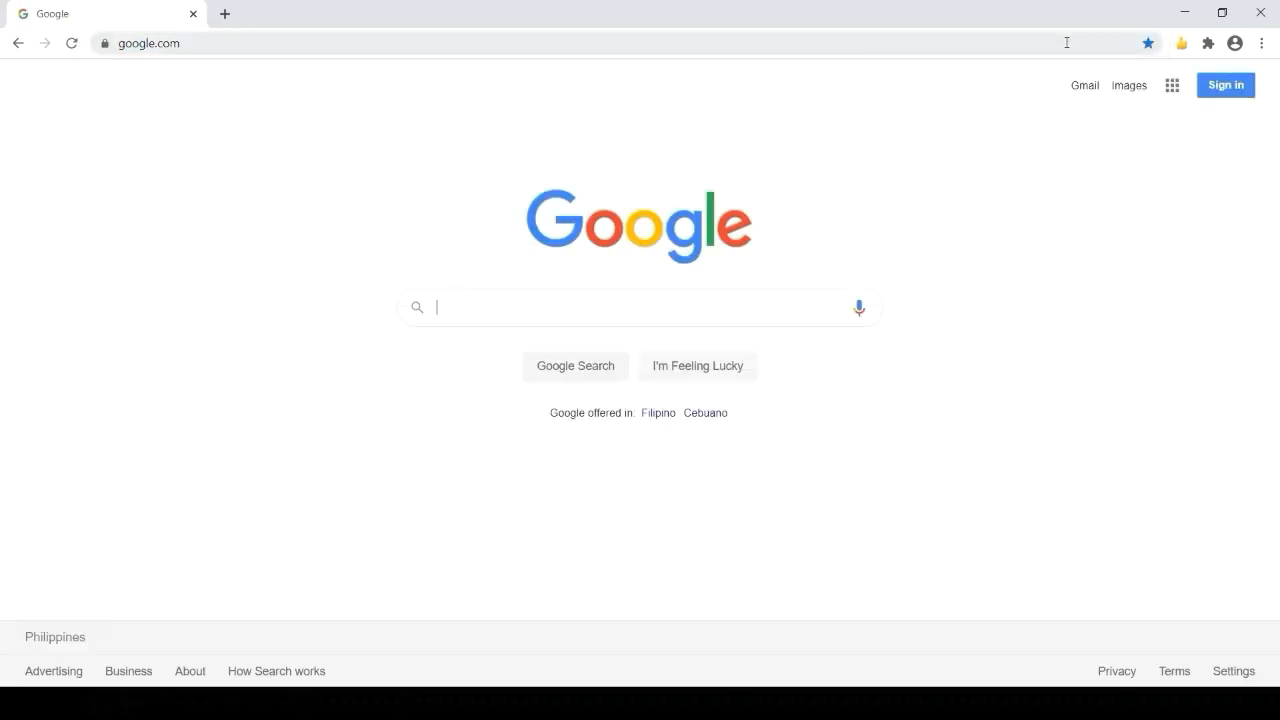
left_click(728, 305)
type("google ")
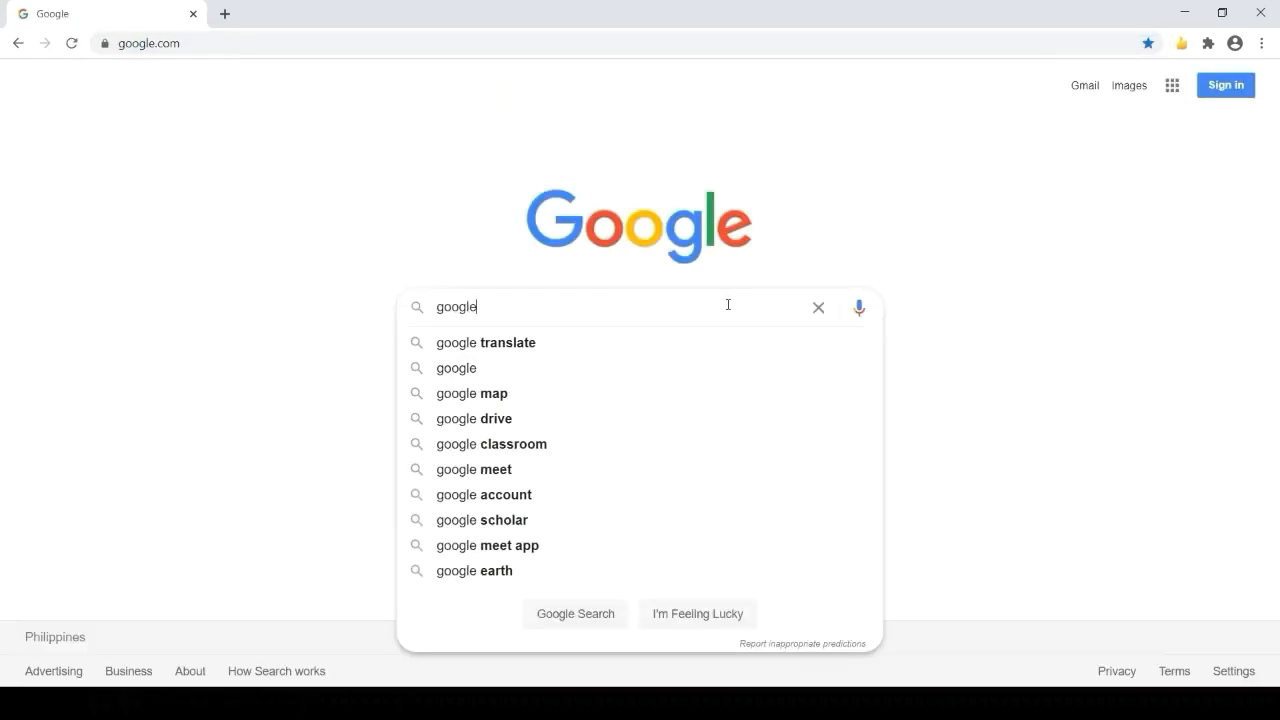
type("meet")
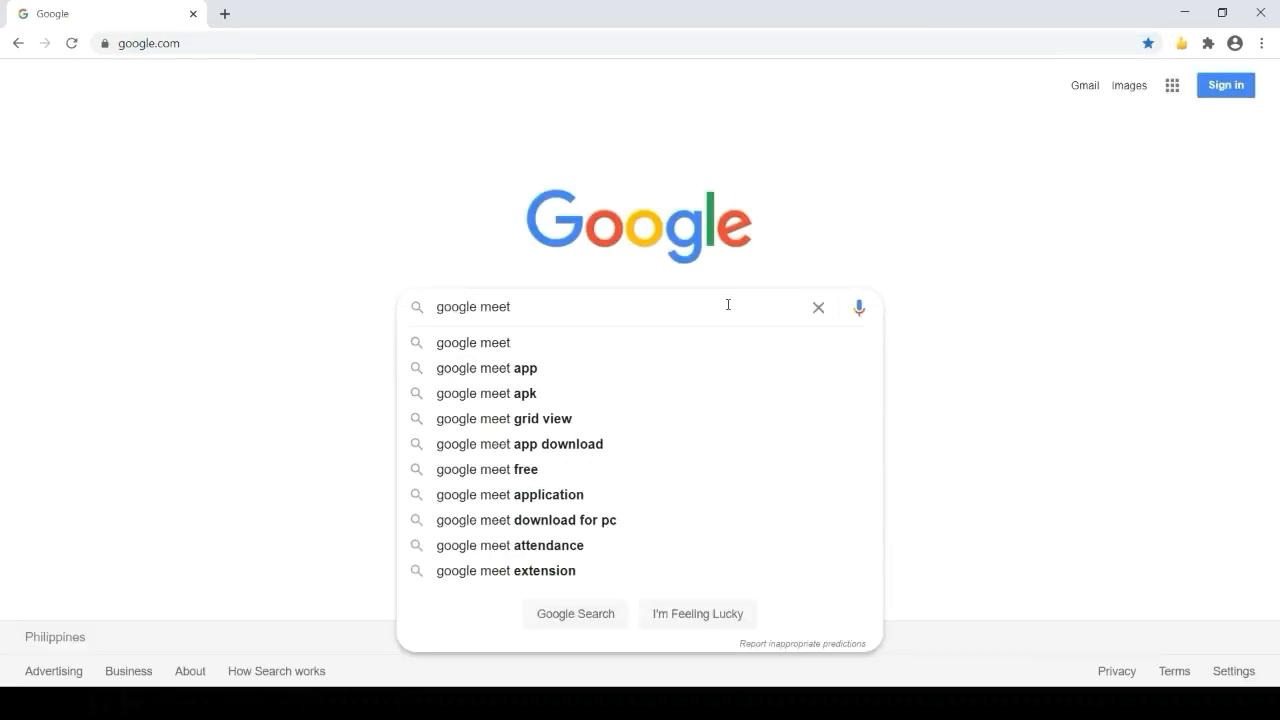
key("Return")
left_click(217, 237)
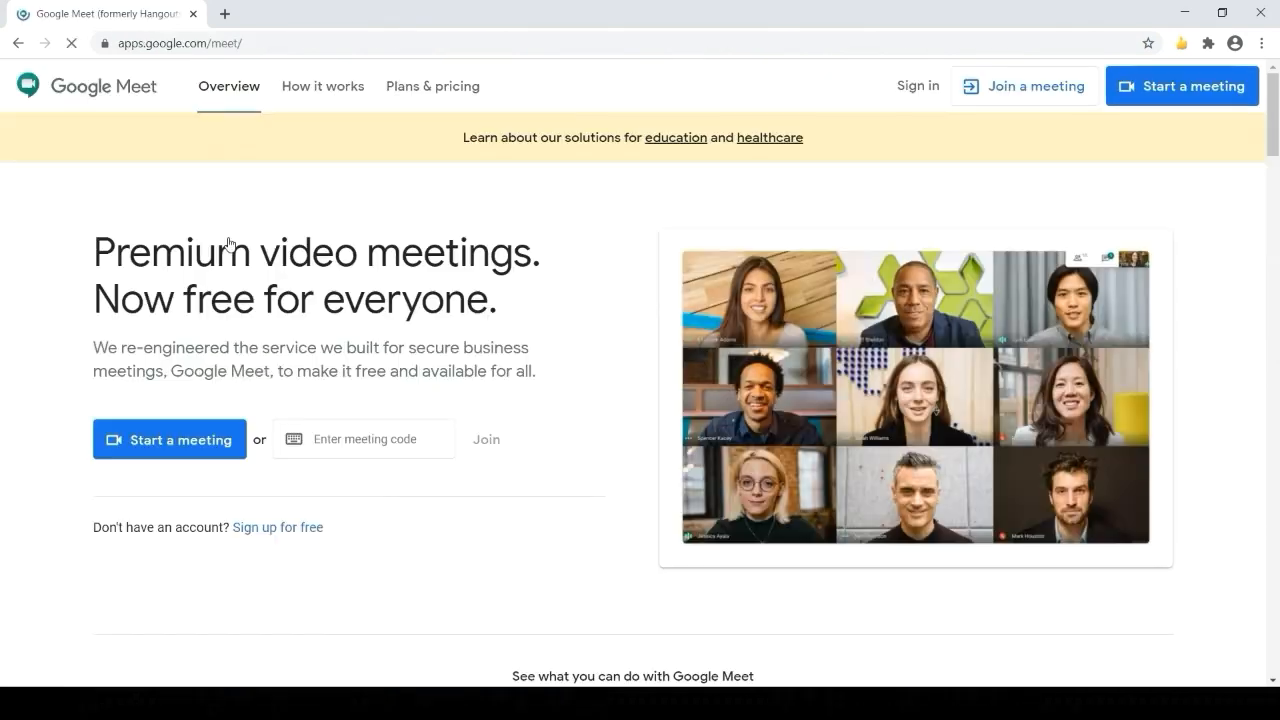
left_click(918, 86)
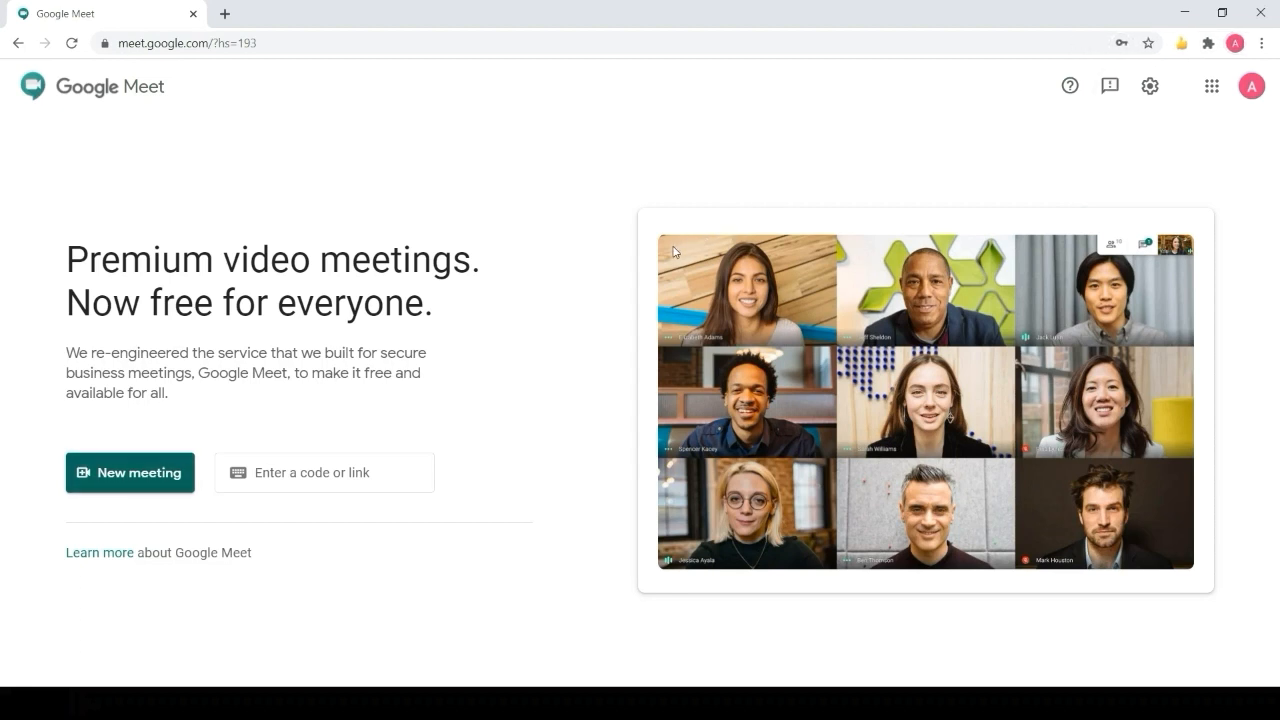
- Start an instant meeting from the New meeting options
left_click(125, 488)
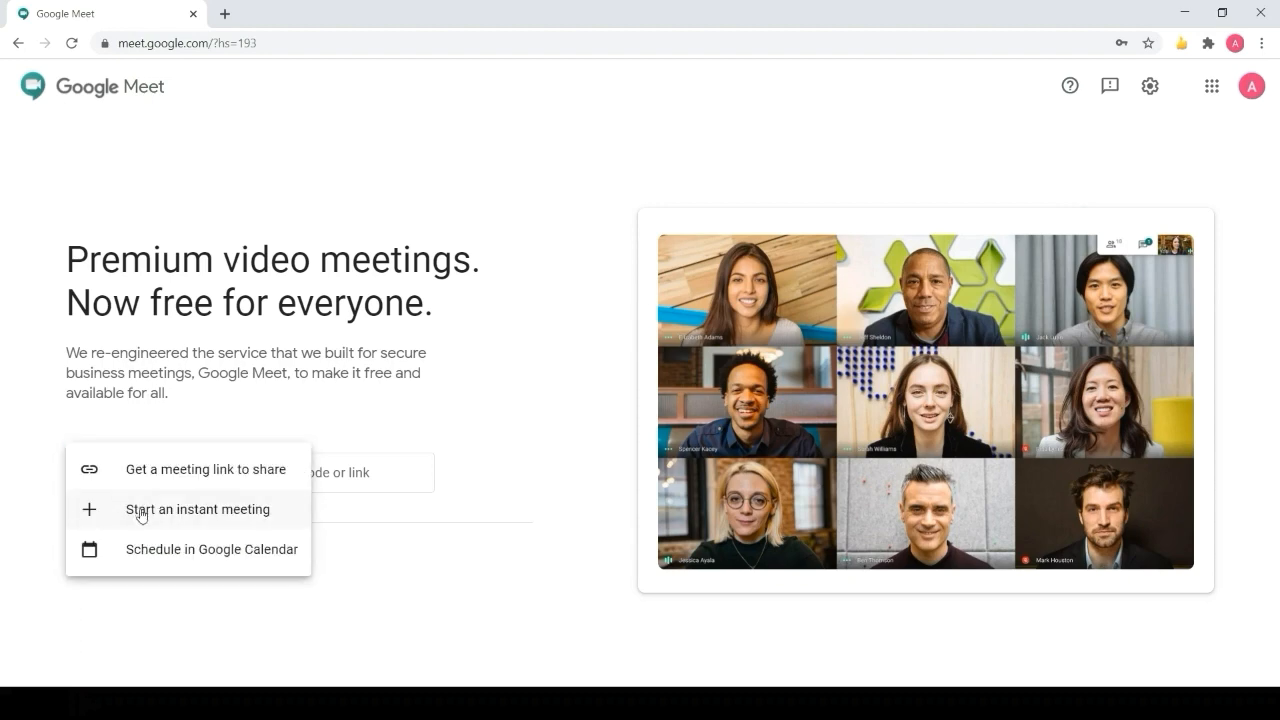
left_click(143, 512)
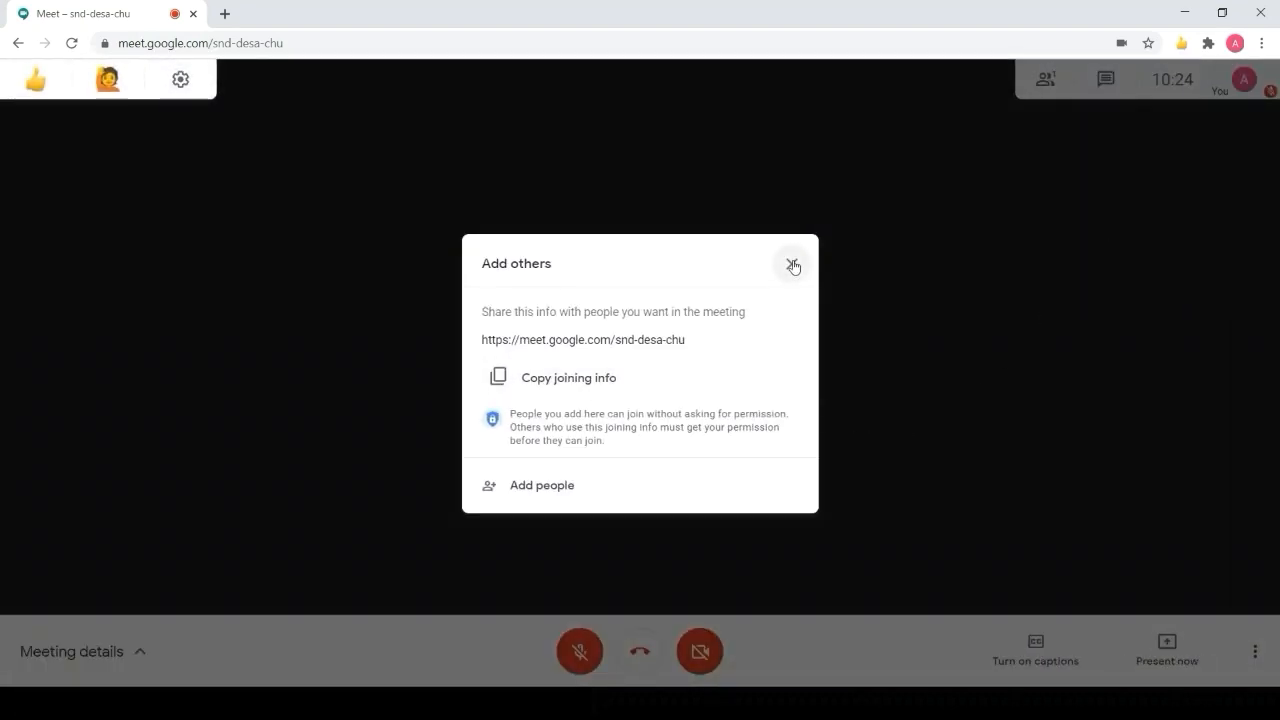
- Dismiss the joining info dialog and toggle the Nod emoji reactions panel on and off
left_click(794, 265)
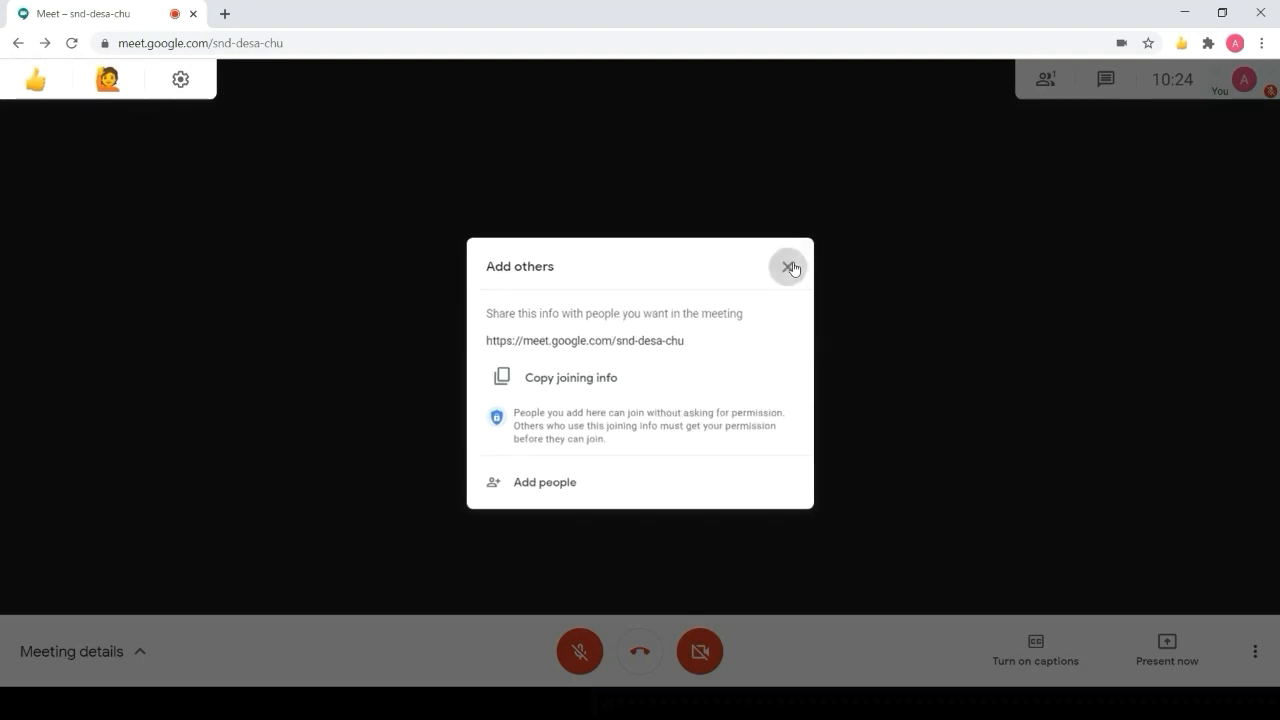
left_click(36, 80)
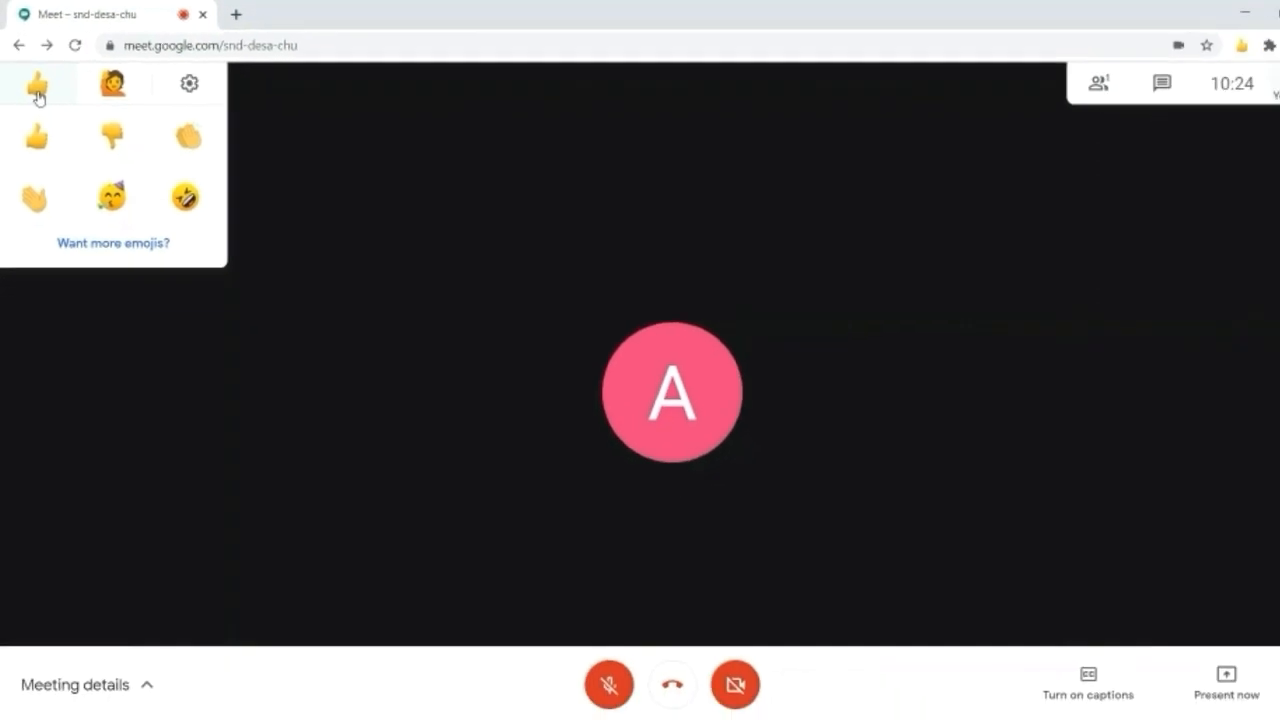
left_click(35, 82)
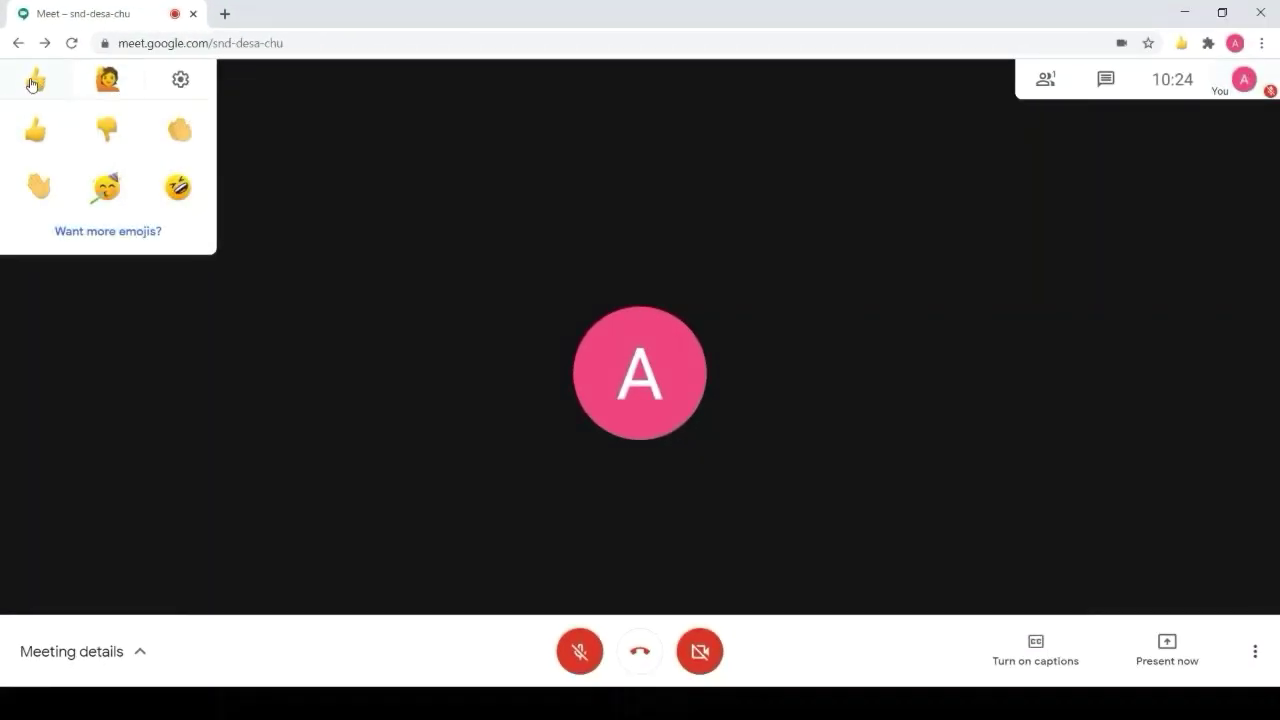
left_click(35, 82)
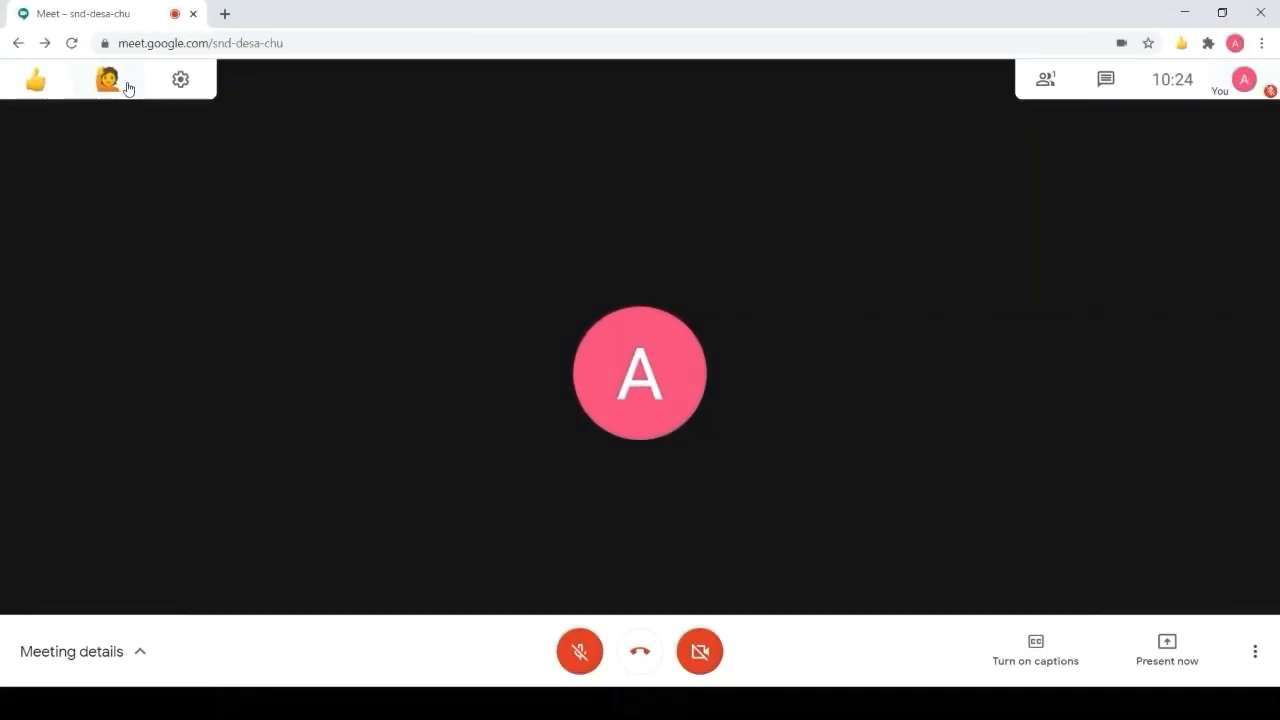
left_click(35, 82)
left_click(33, 127)
left_click(35, 82)
left_click(105, 187)
- Bring up the Nod extension settings with skin-tone and notification options
left_click(183, 80)
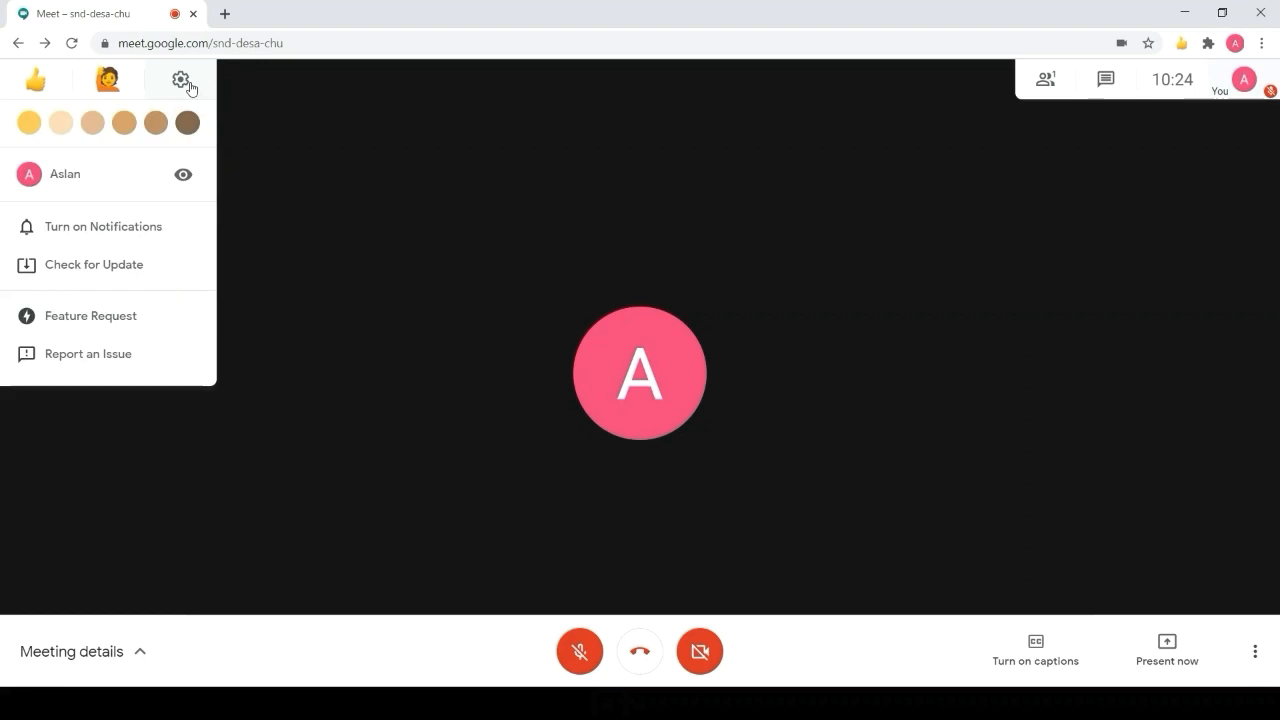